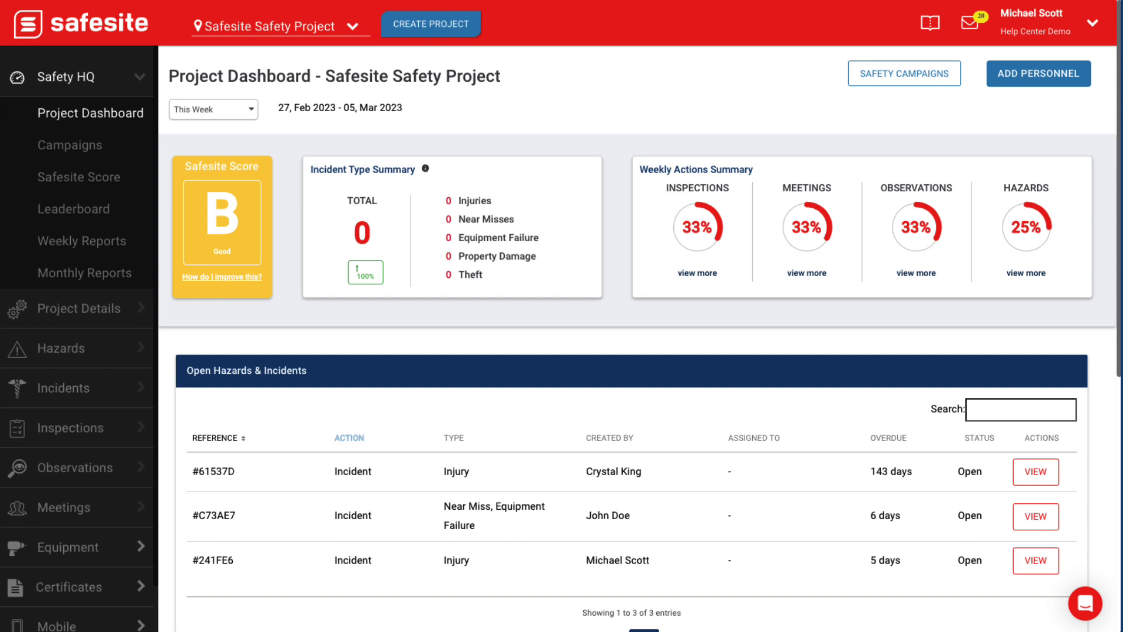
Open and close the live help chat, then open the Safesite help center
click(1089, 604)
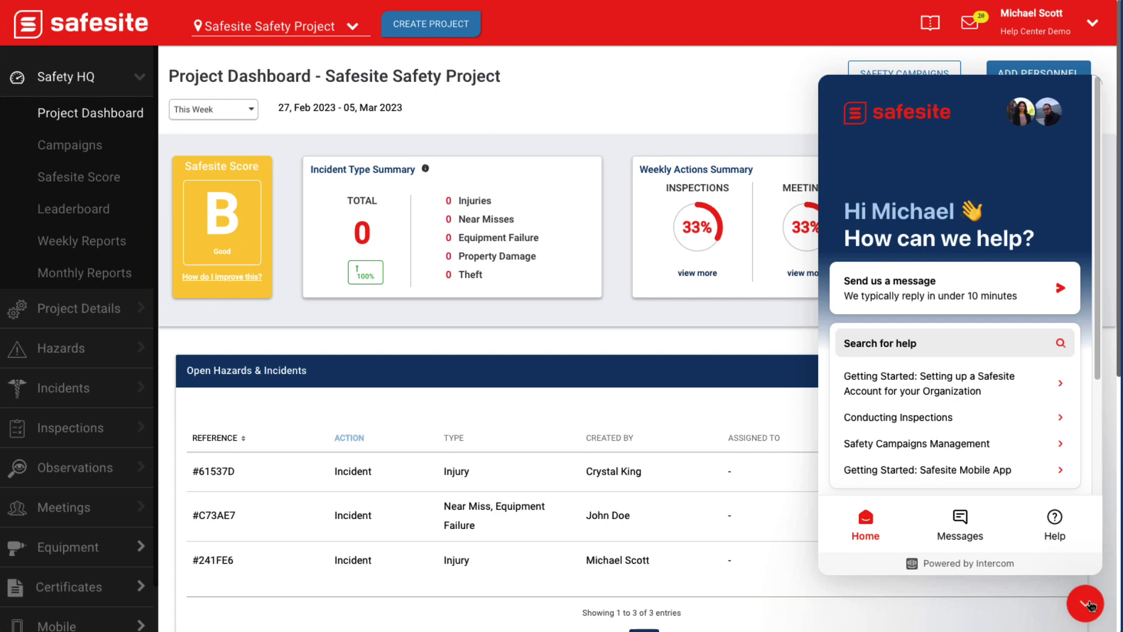
click(1090, 605)
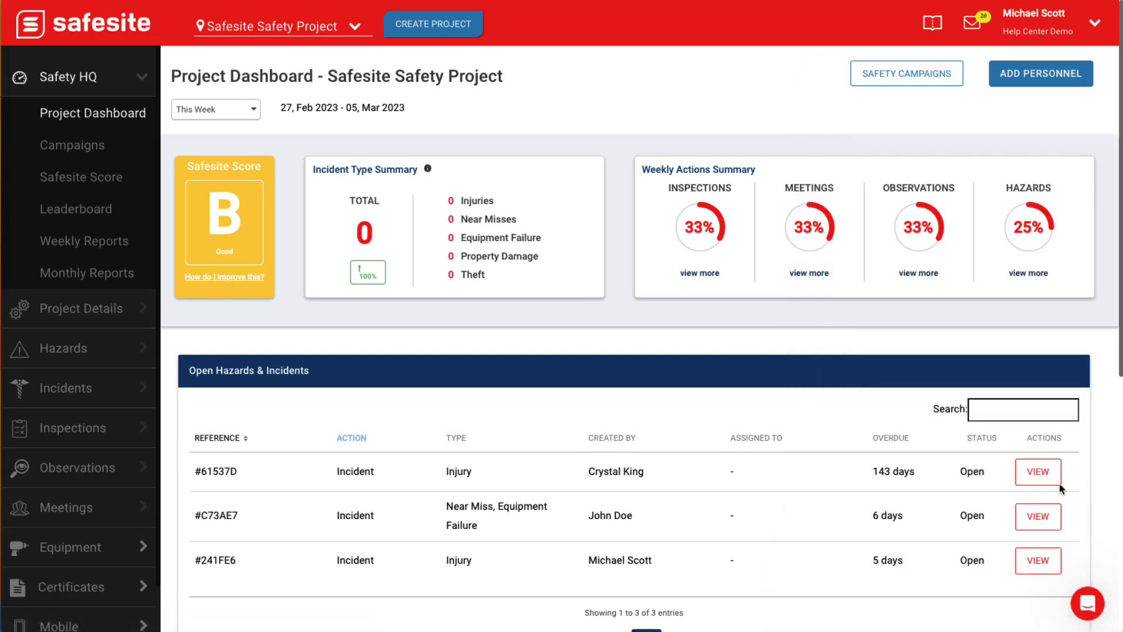
click(930, 29)
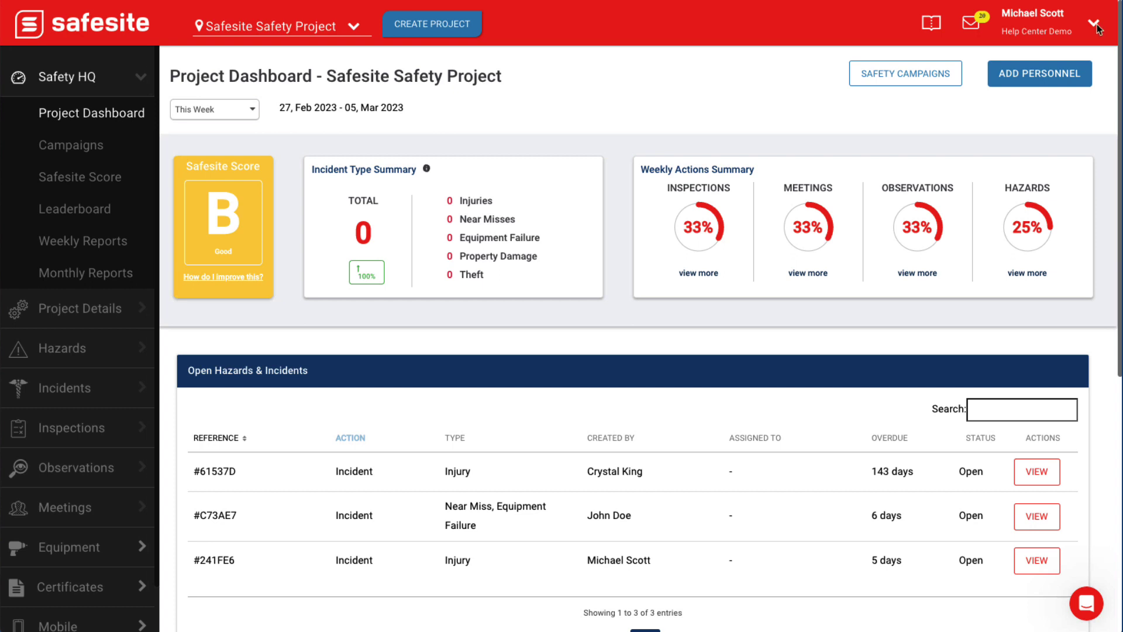
Open and close the account options list, then collapse the Safety HQ section
click(1095, 24)
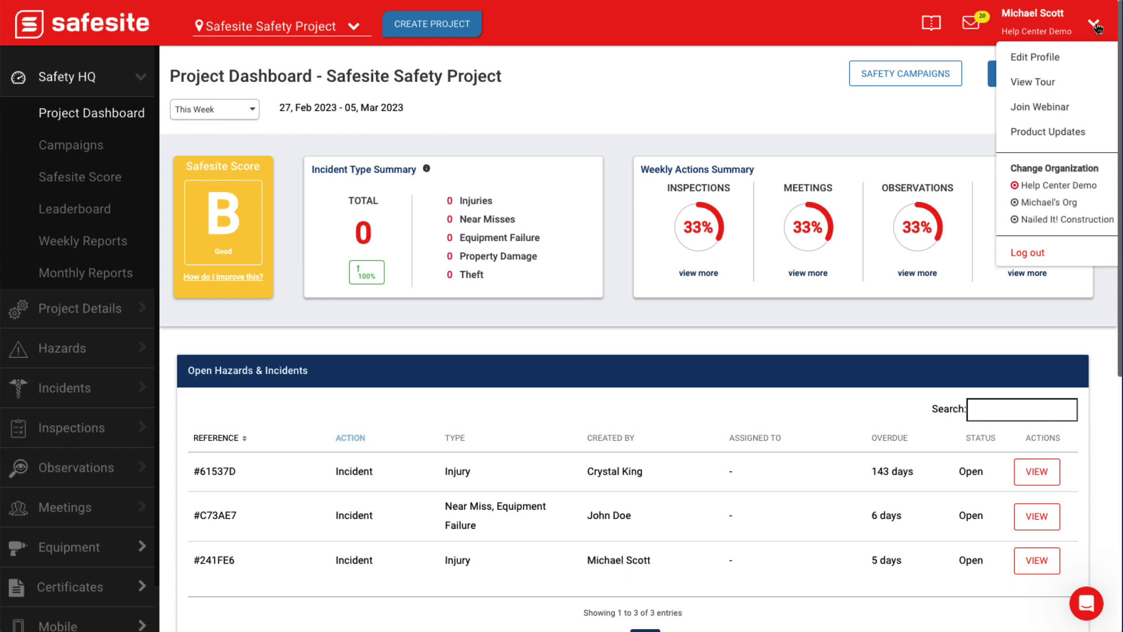
click(1094, 26)
click(139, 77)
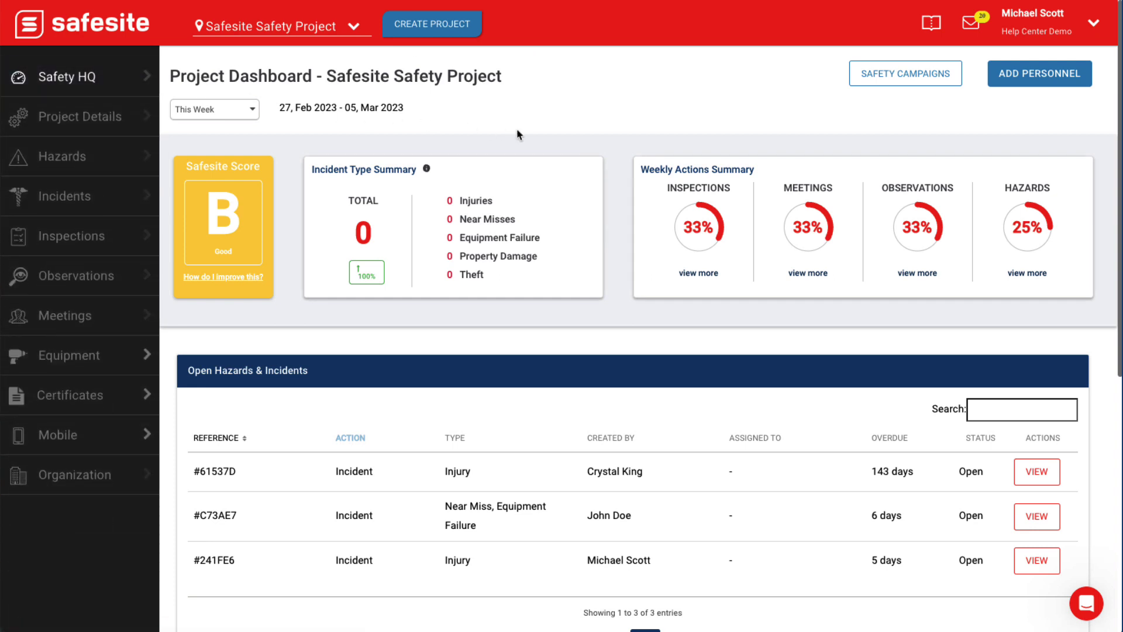
Expand Hazards in the sidebar and go to its Analysis page
click(136, 159)
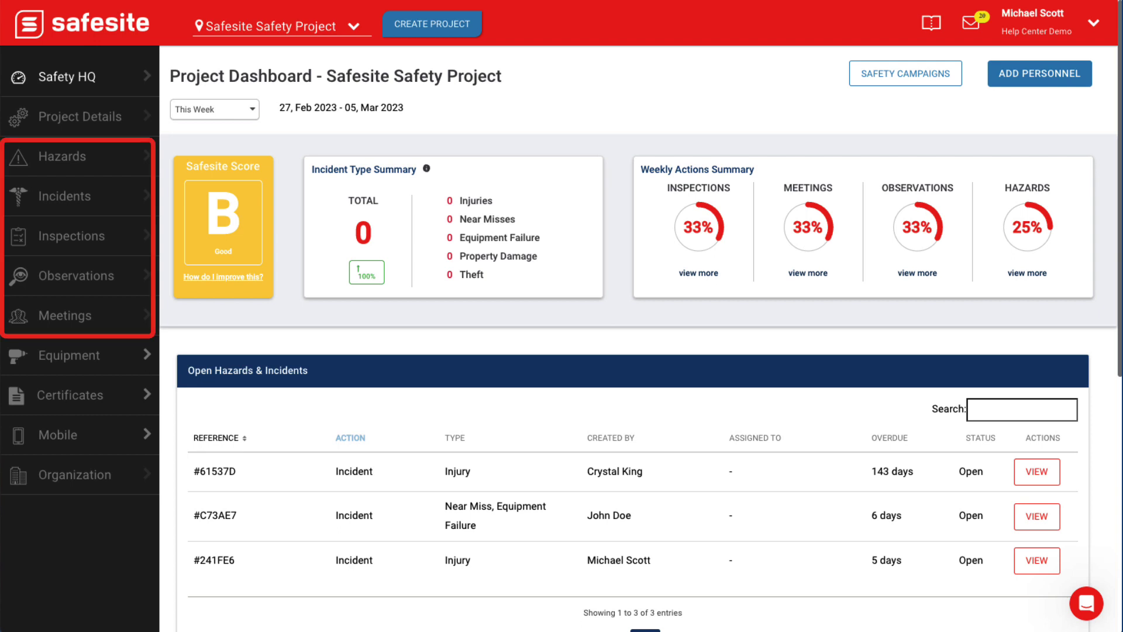
click(148, 161)
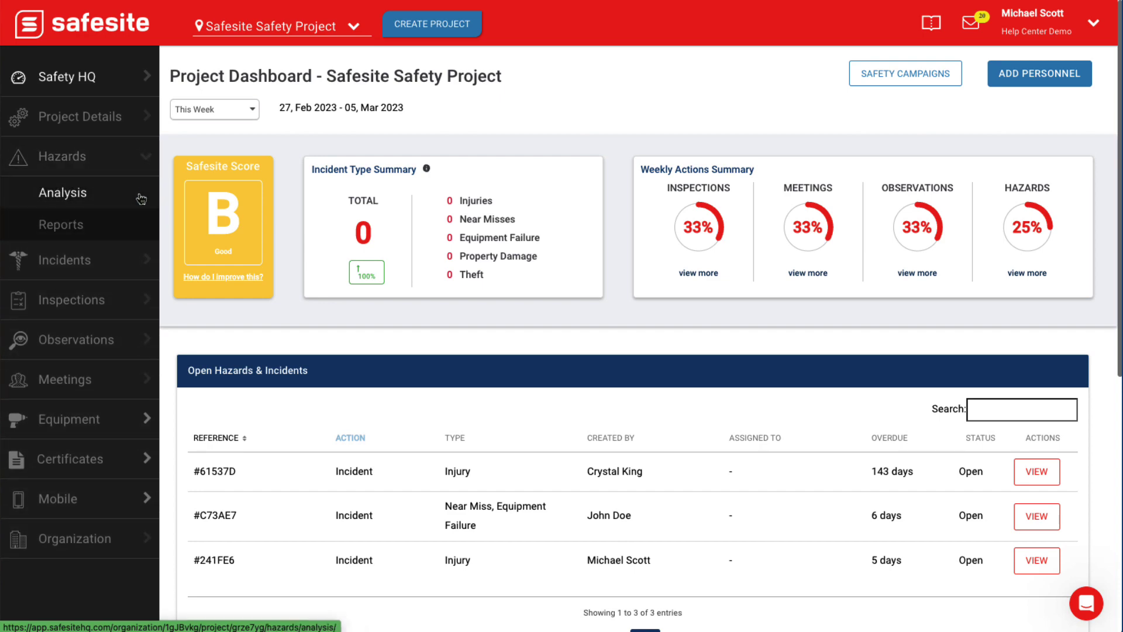
click(135, 194)
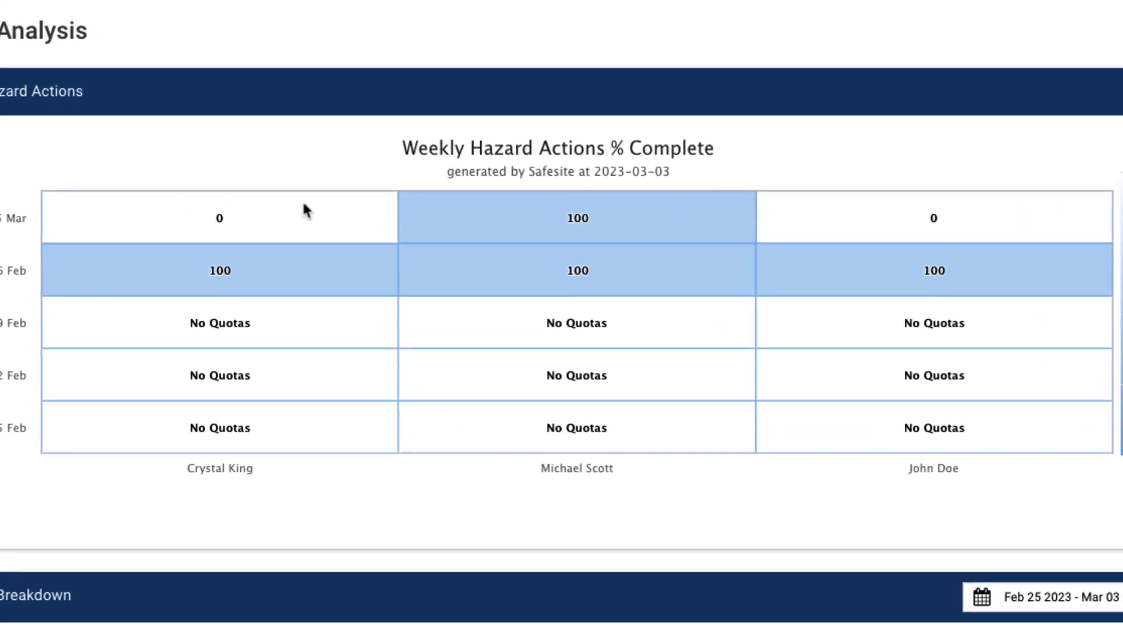
Inspect a Weekly Hazard Actions heatmap cell's tooltip for 27 Feb–05 Mar, then scroll down slightly
mouse_move(513, 211)
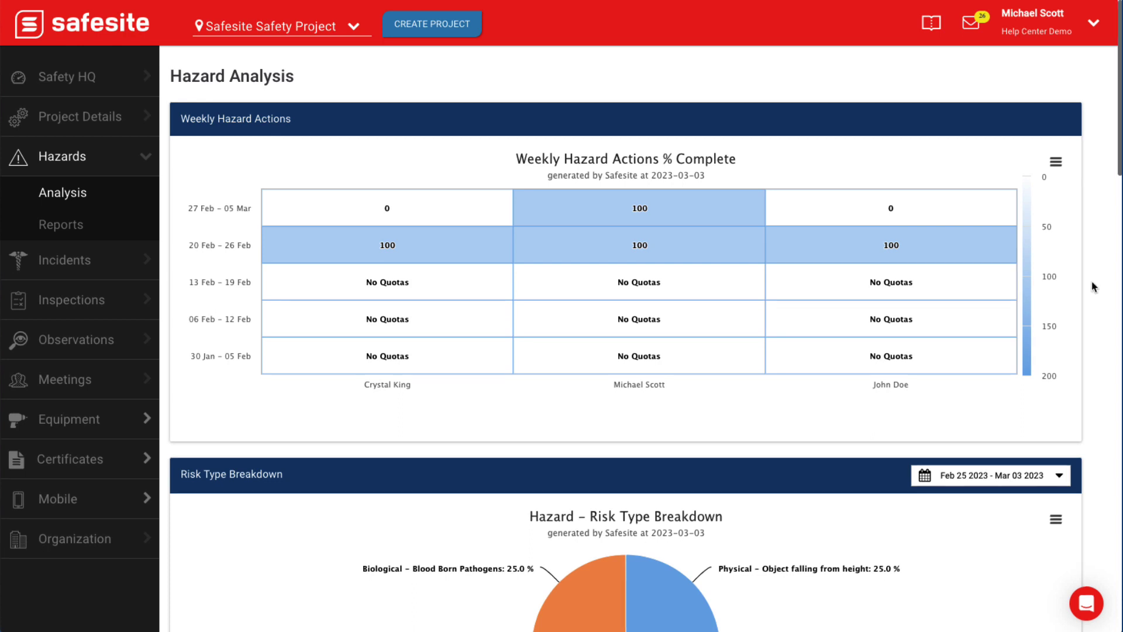
scroll(1094, 287, down, 4)
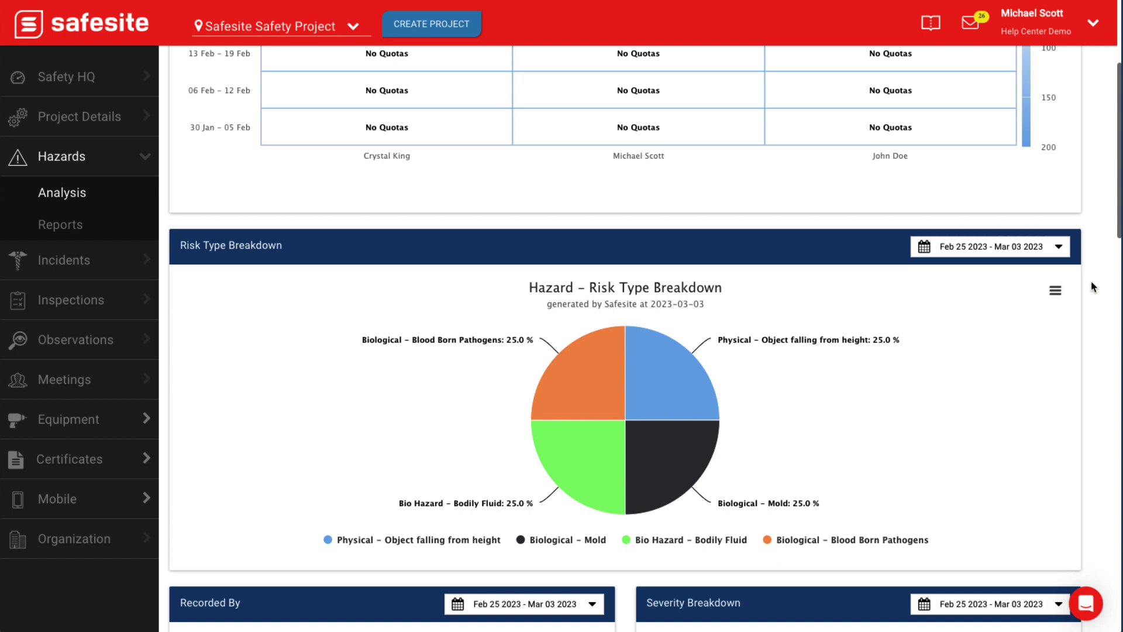
Scroll through the hazard breakdown charts down to the hazard location chart
scroll(1093, 286, down, 6)
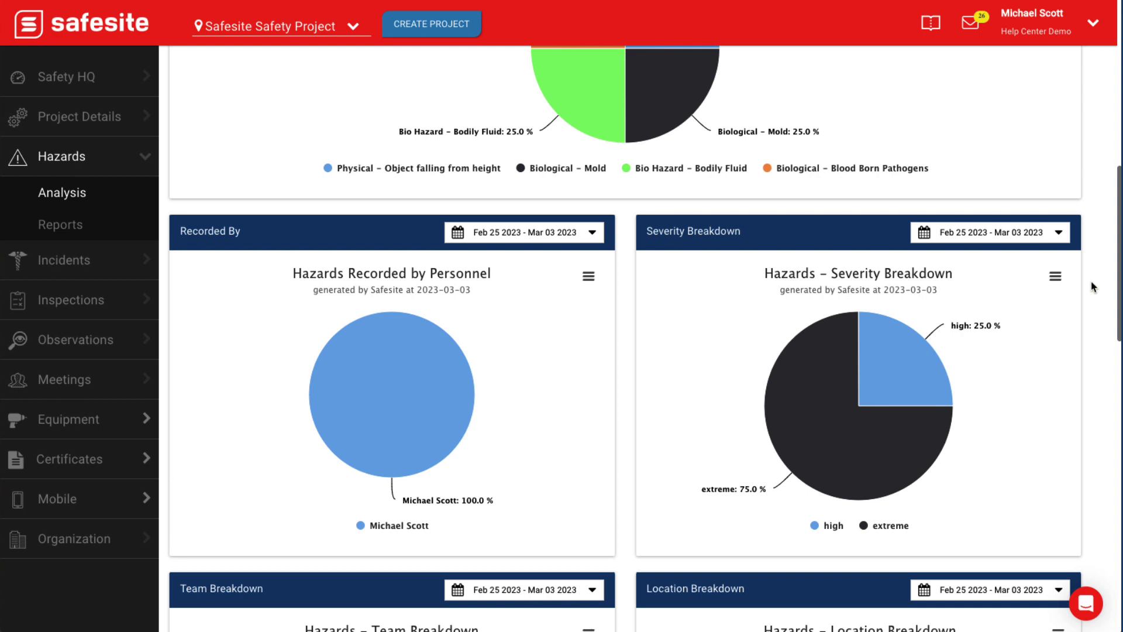
scroll(1093, 286, down, 5)
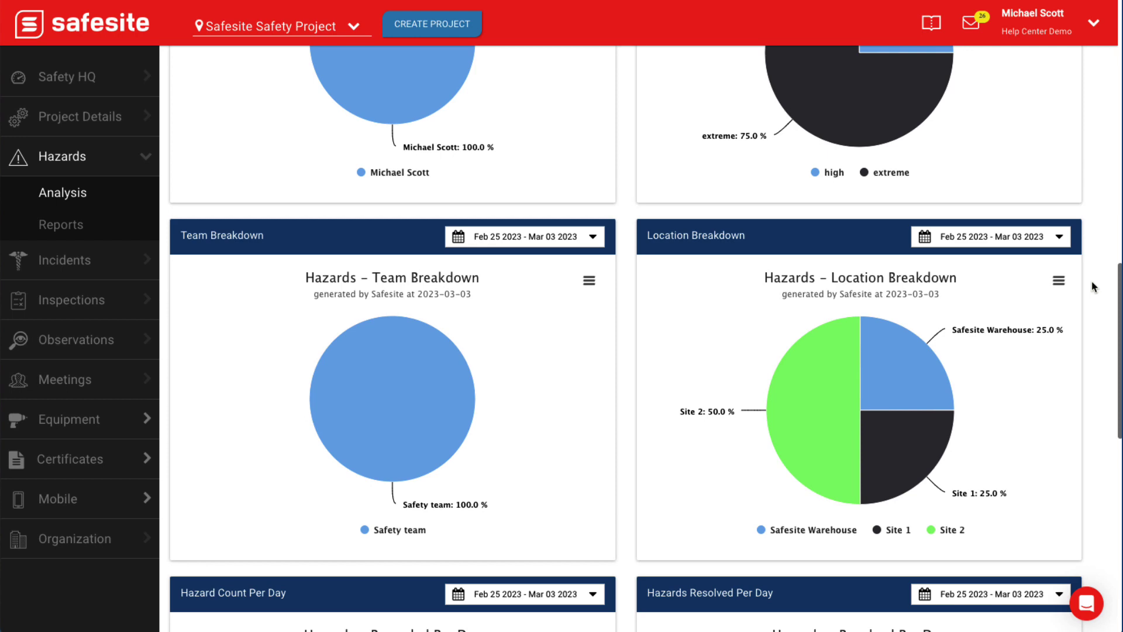
scroll(1094, 287, down, 5)
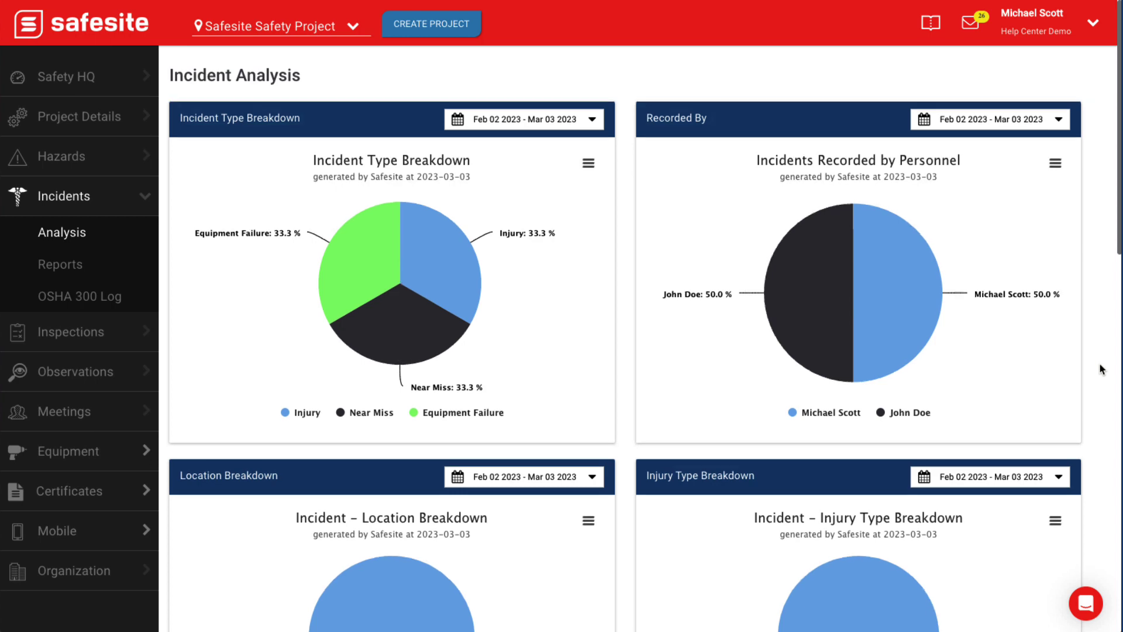
Scroll down Incident Analysis to the Risk Type Breakdown panel
scroll(1099, 366, down, 5)
scroll(1102, 369, down, 1)
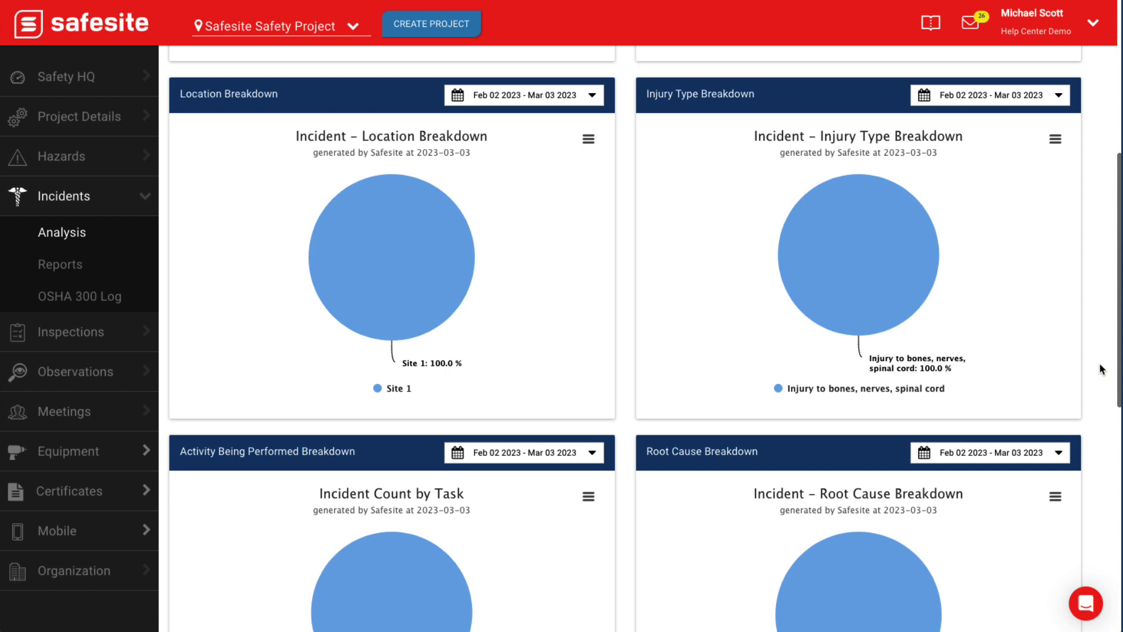
scroll(1102, 369, down, 6)
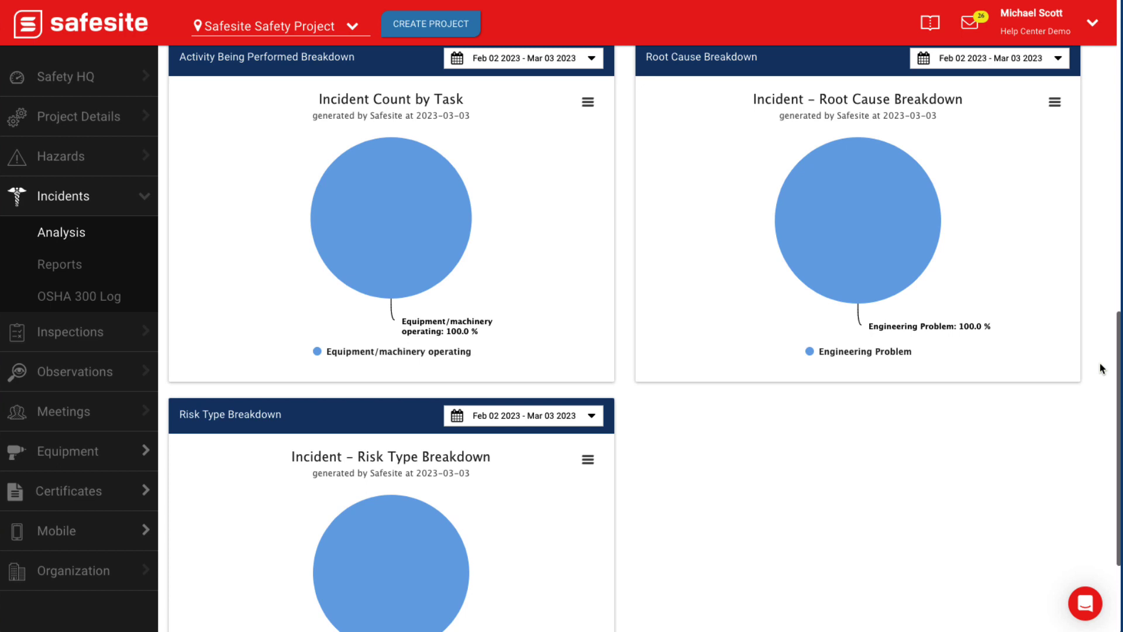
scroll(1102, 369, down, 3)
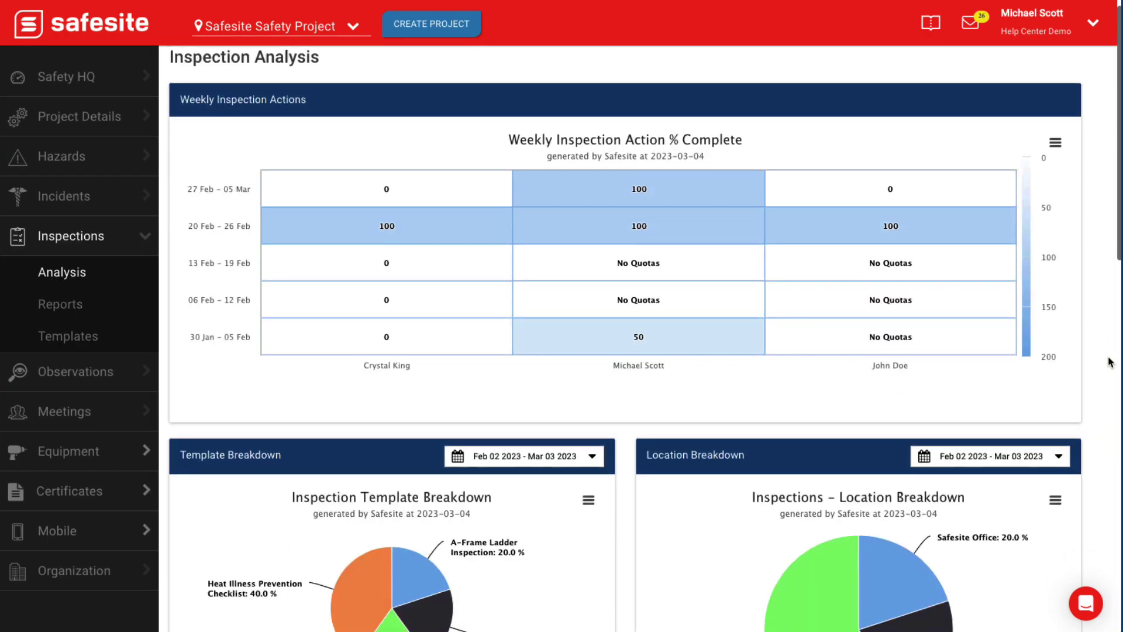
Scroll down Inspection Analysis to the Inspections Completed by Day bar chart
scroll(1109, 362, down, 5)
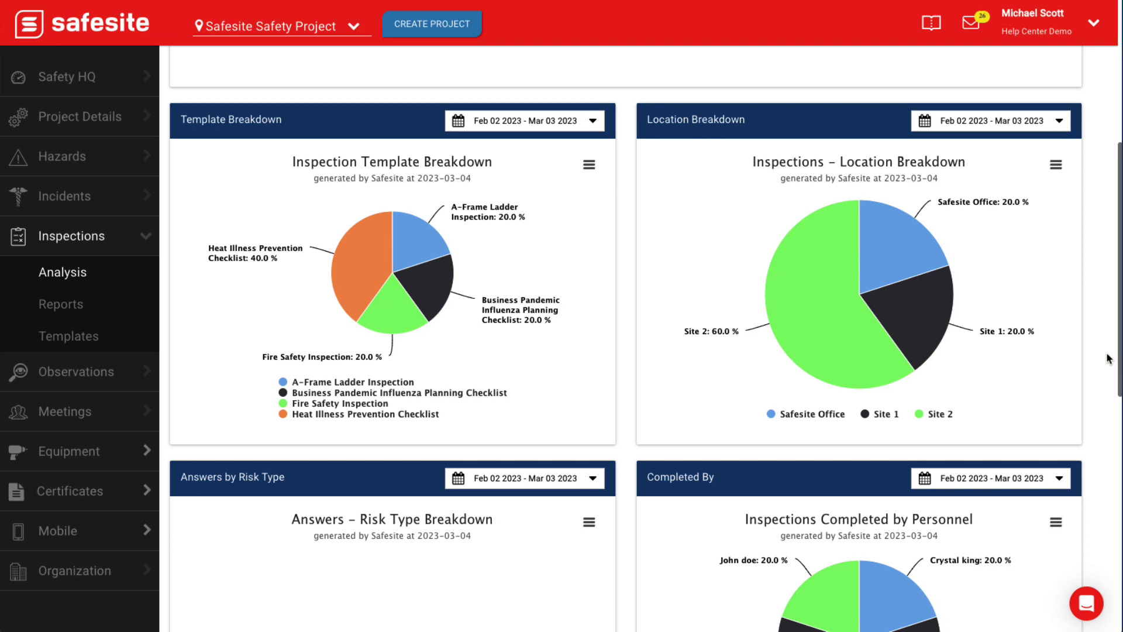
scroll(1107, 358, down, 5)
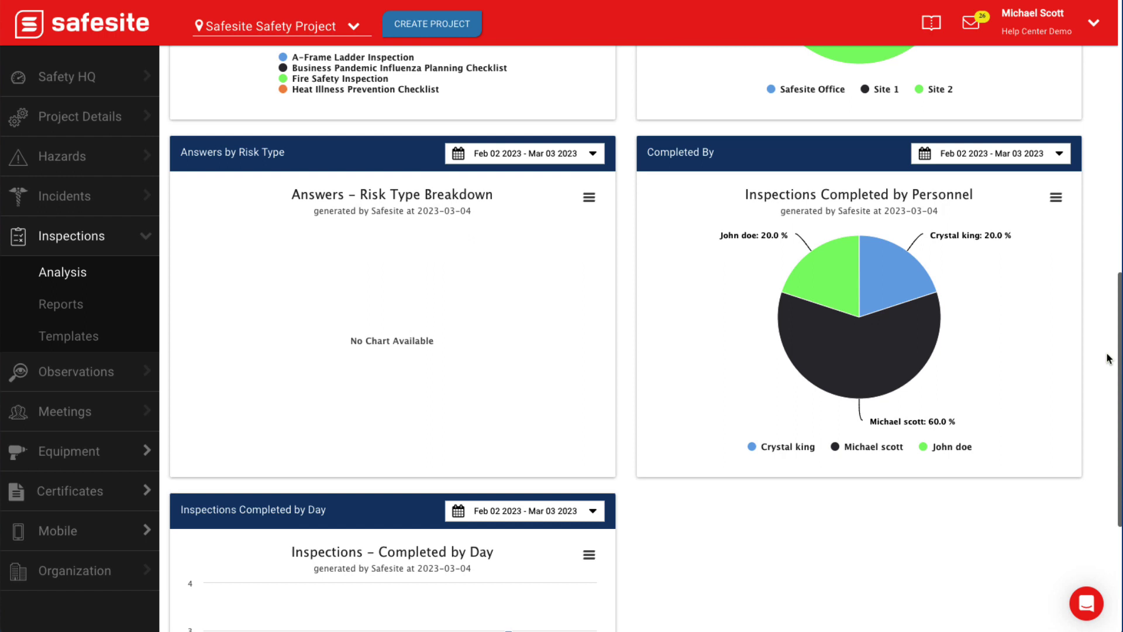
scroll(1108, 358, down, 5)
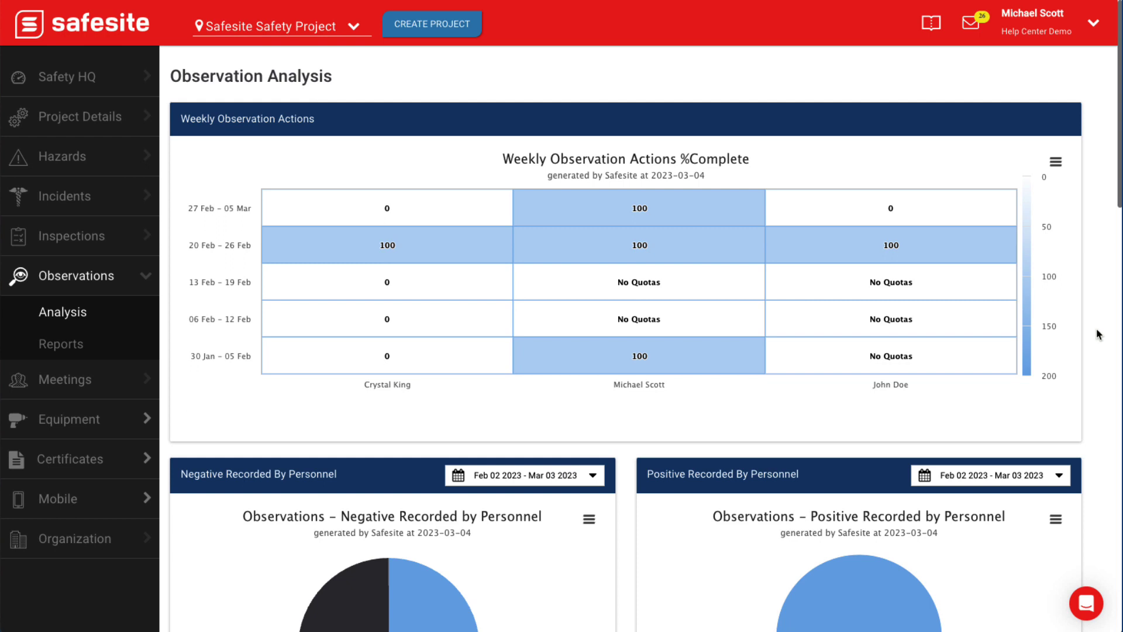
Scroll down Observation Analysis to the Negative and Positive Count Per Day charts
scroll(1099, 335, down, 3)
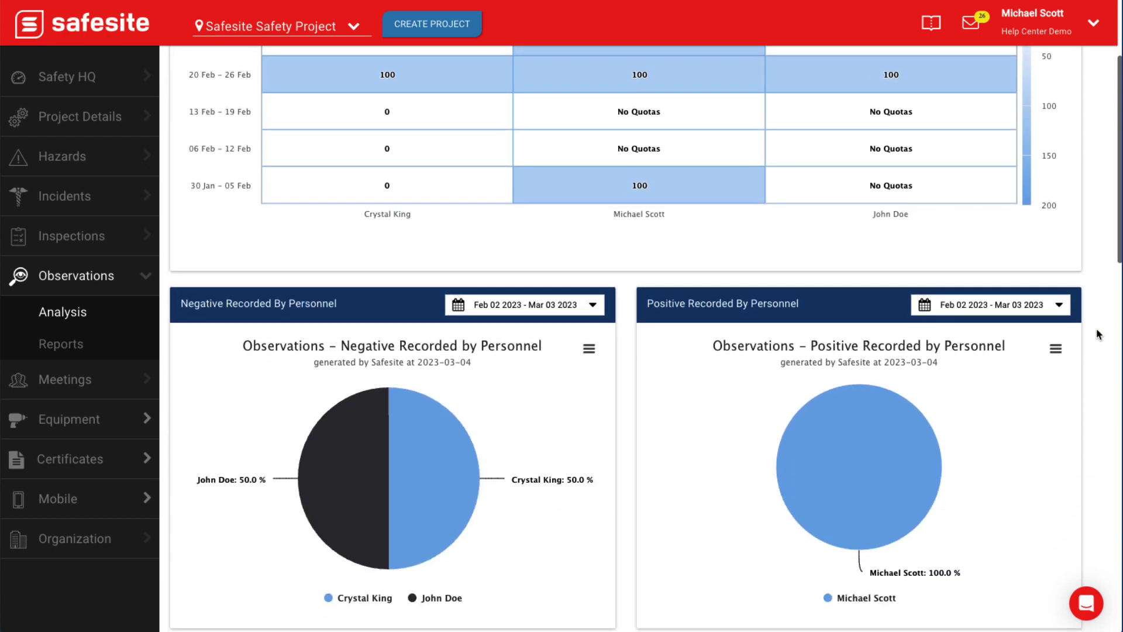
scroll(1099, 334, down, 2)
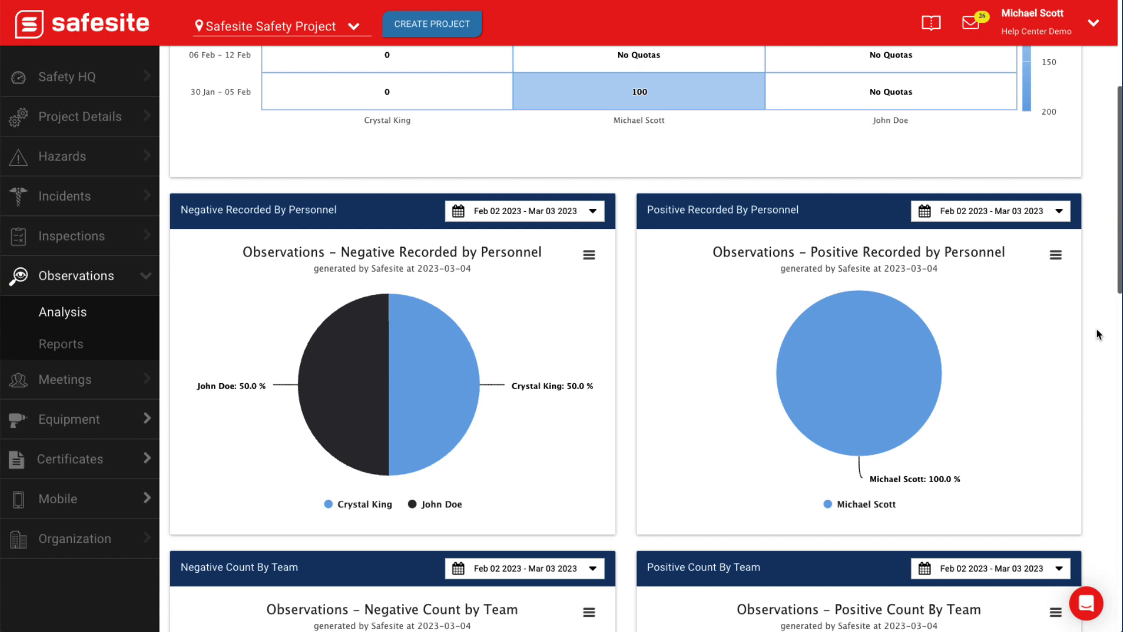
scroll(1097, 333, down, 6)
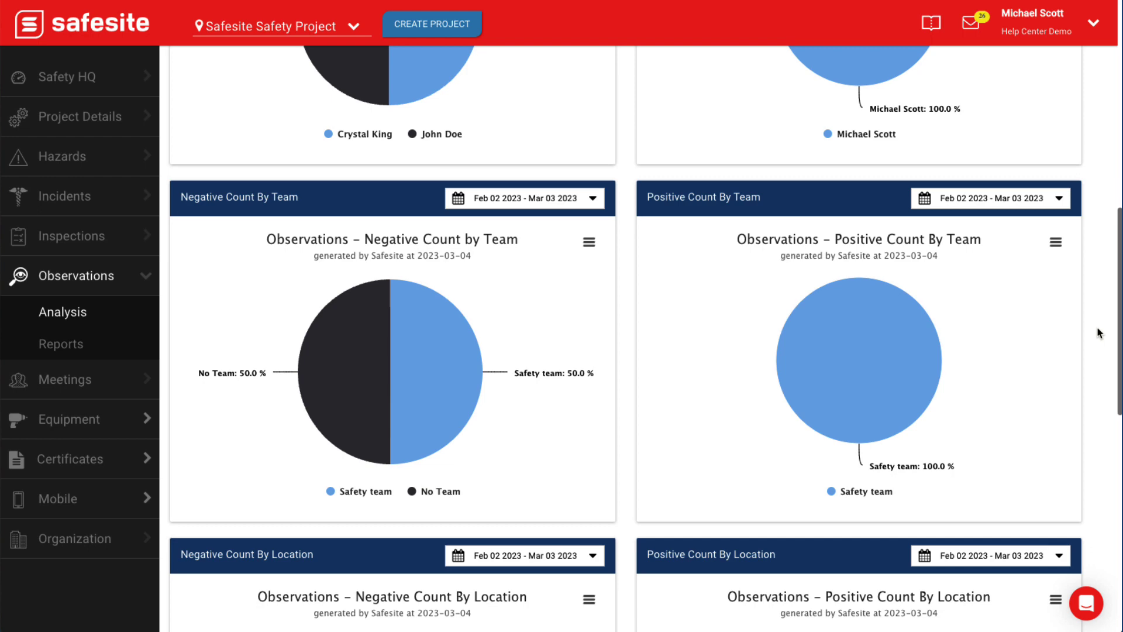
scroll(1099, 332, down, 7)
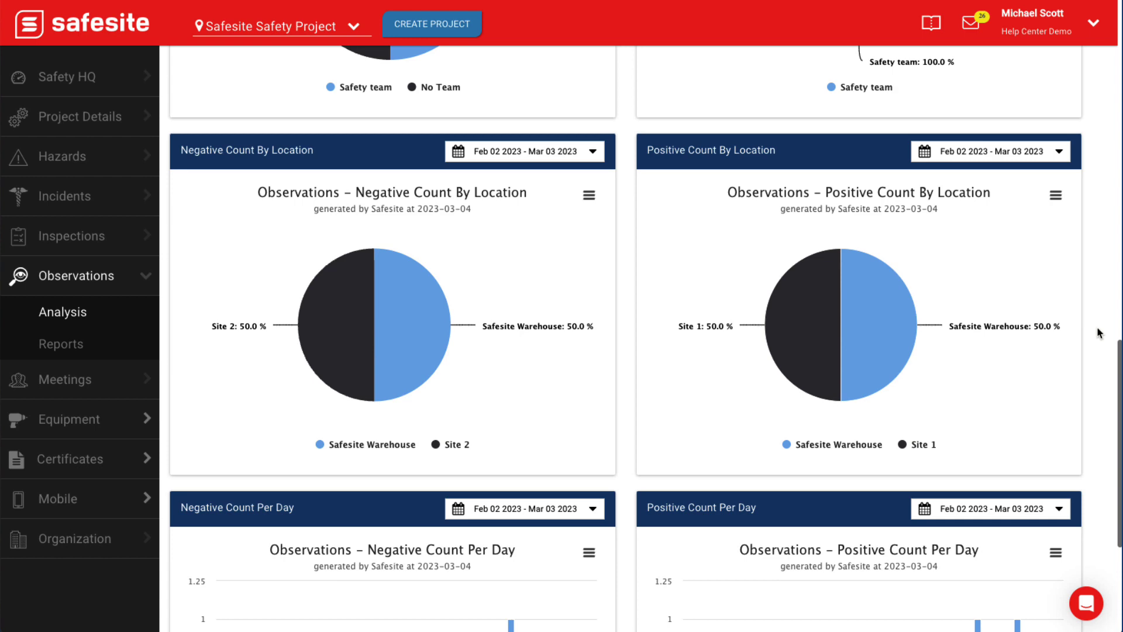
scroll(1099, 333, down, 5)
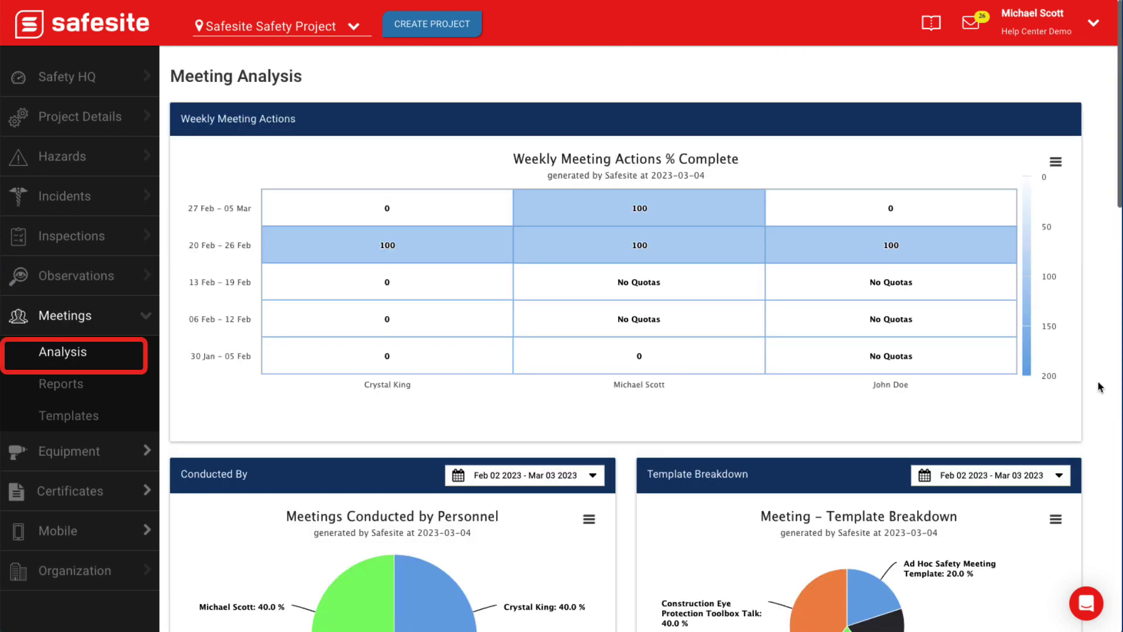
Scroll to the Meeting Attendee Count by Day chart and show its preset date ranges
scroll(1099, 386, down, 6)
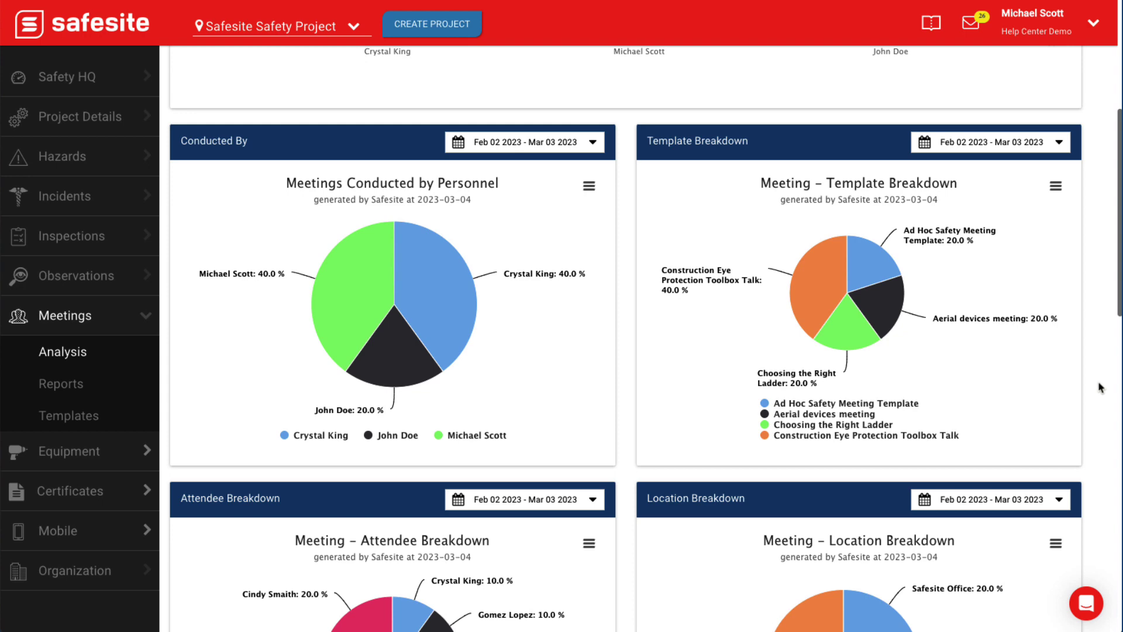
scroll(1101, 387, down, 5)
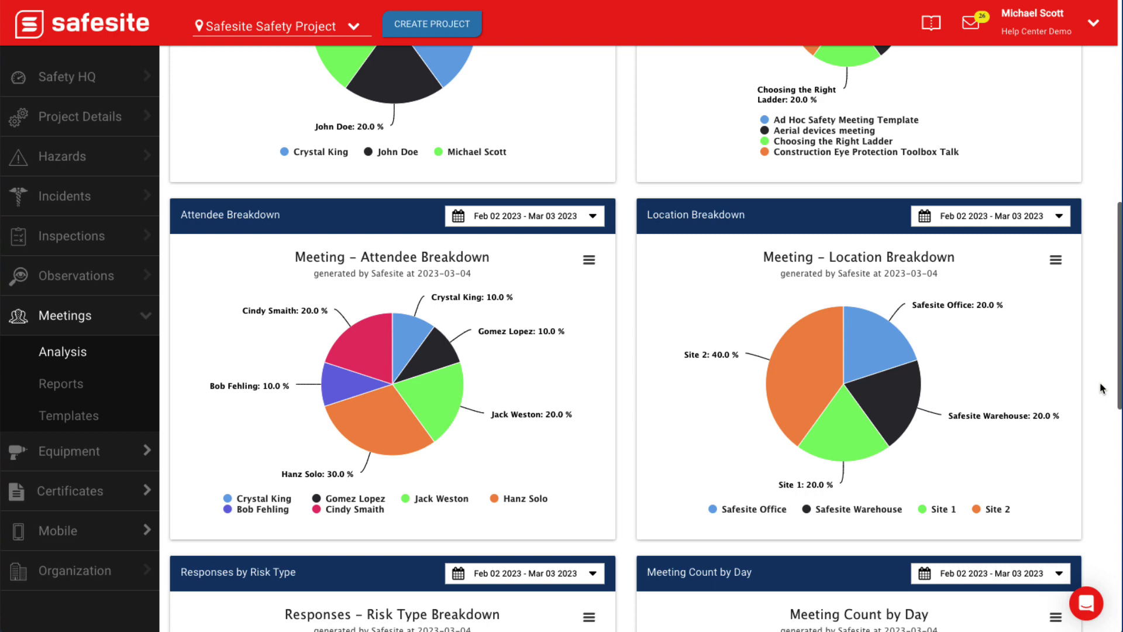
scroll(1102, 388, down, 8)
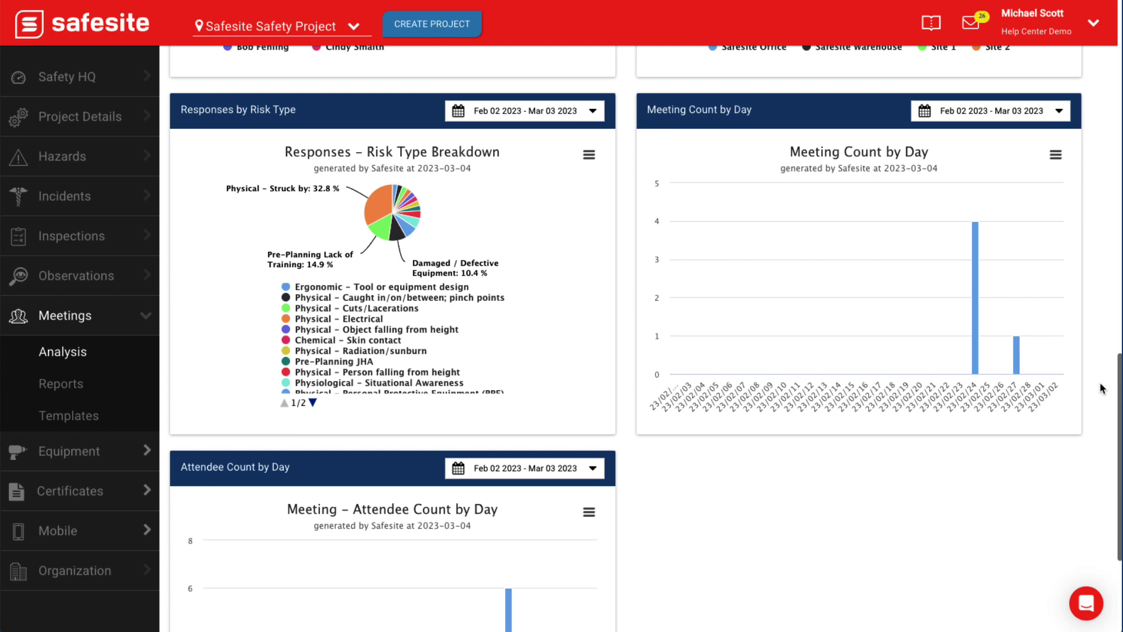
scroll(1102, 388, down, 4)
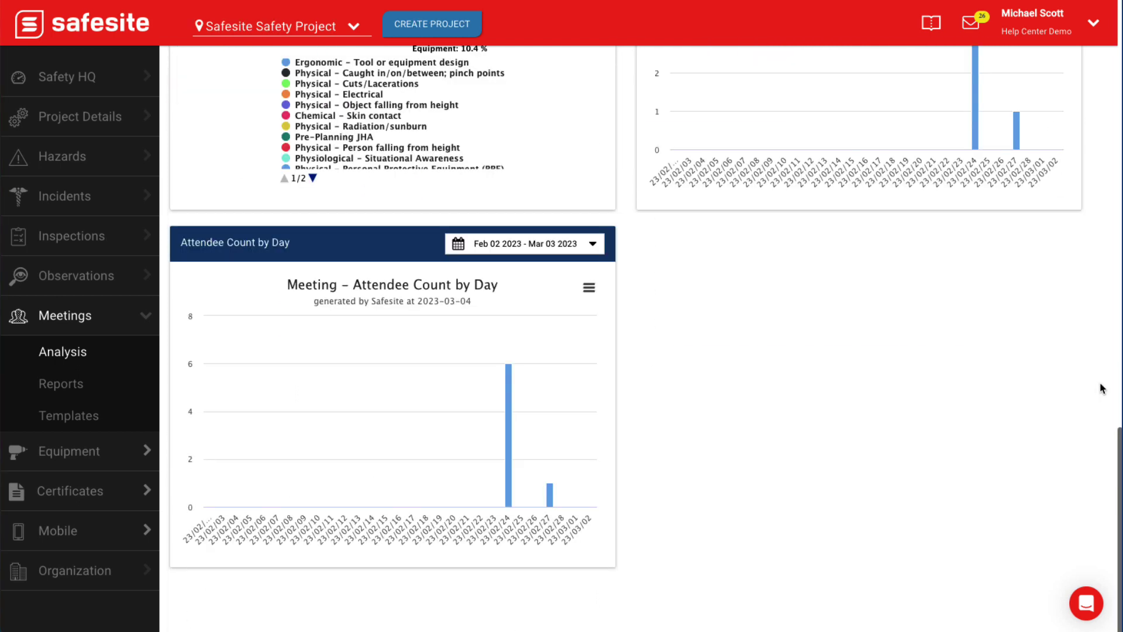
click(593, 245)
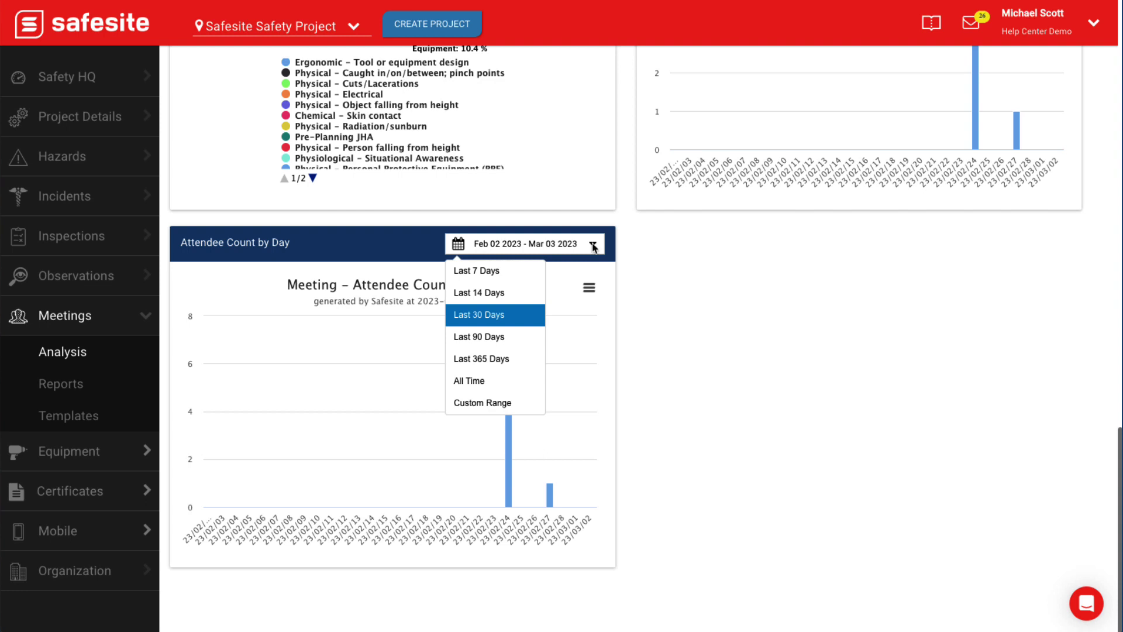
Show the download and print menu of the Attendee Count by Day chart
click(590, 288)
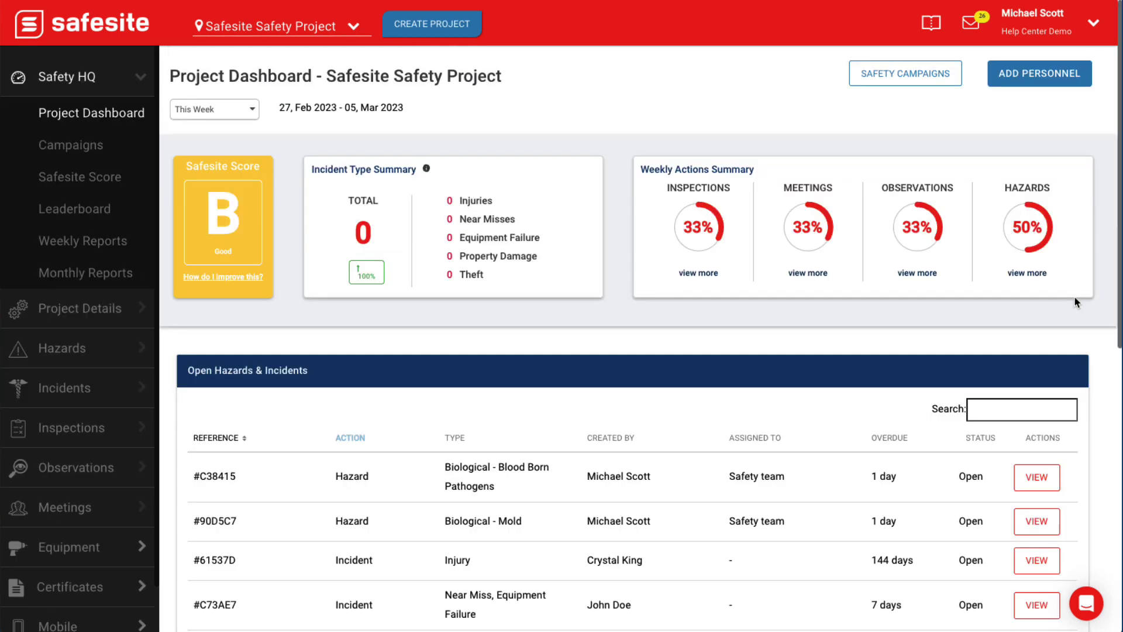
Collapse Safety HQ, then browse the project selector's project and group lists
click(115, 85)
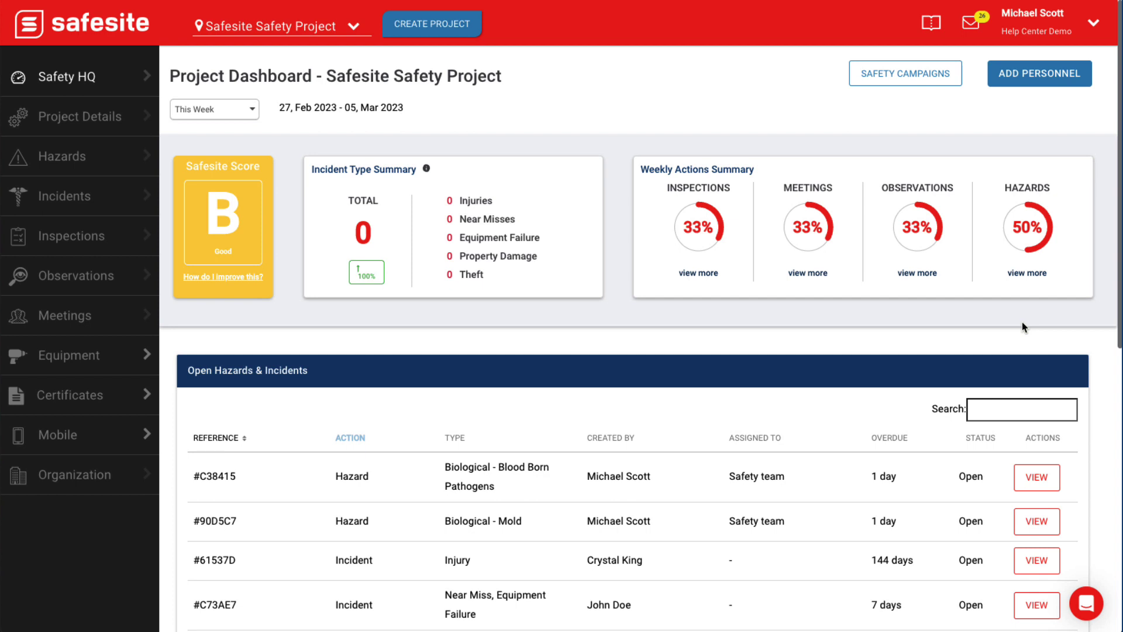
click(352, 30)
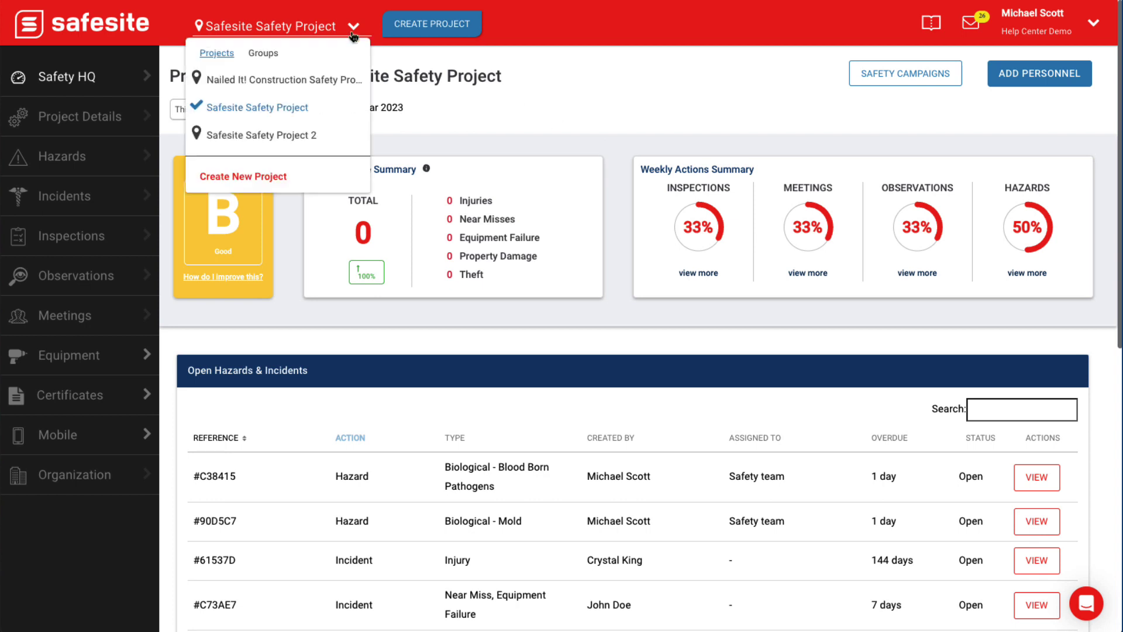
click(279, 57)
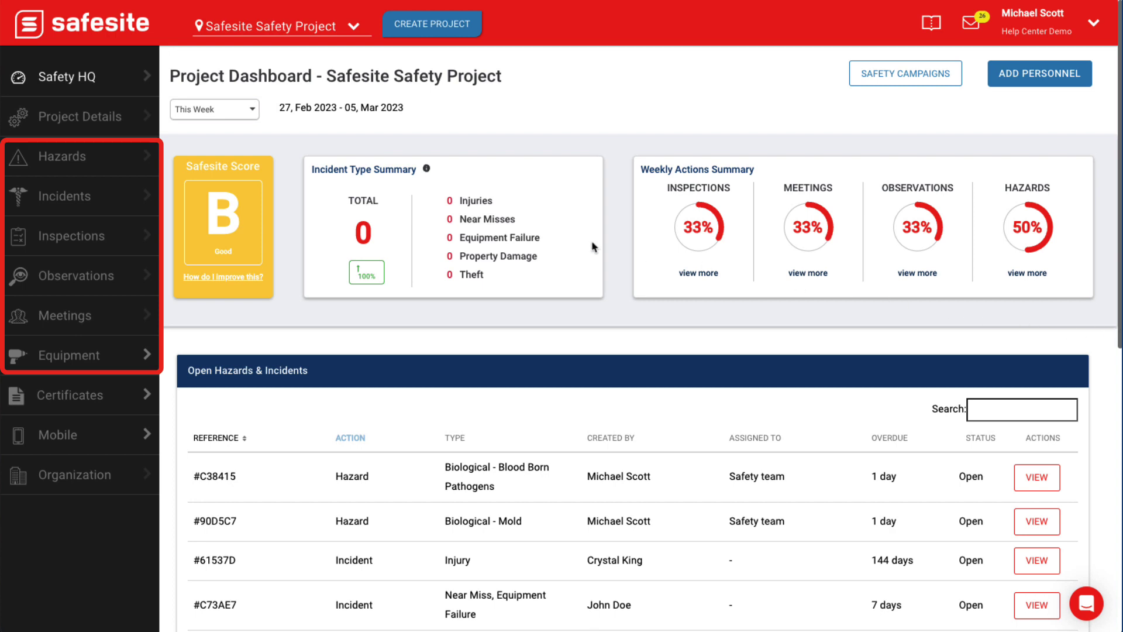
Go to Hazards > Reports, browse the available columns list, then bring up the filter options
click(148, 164)
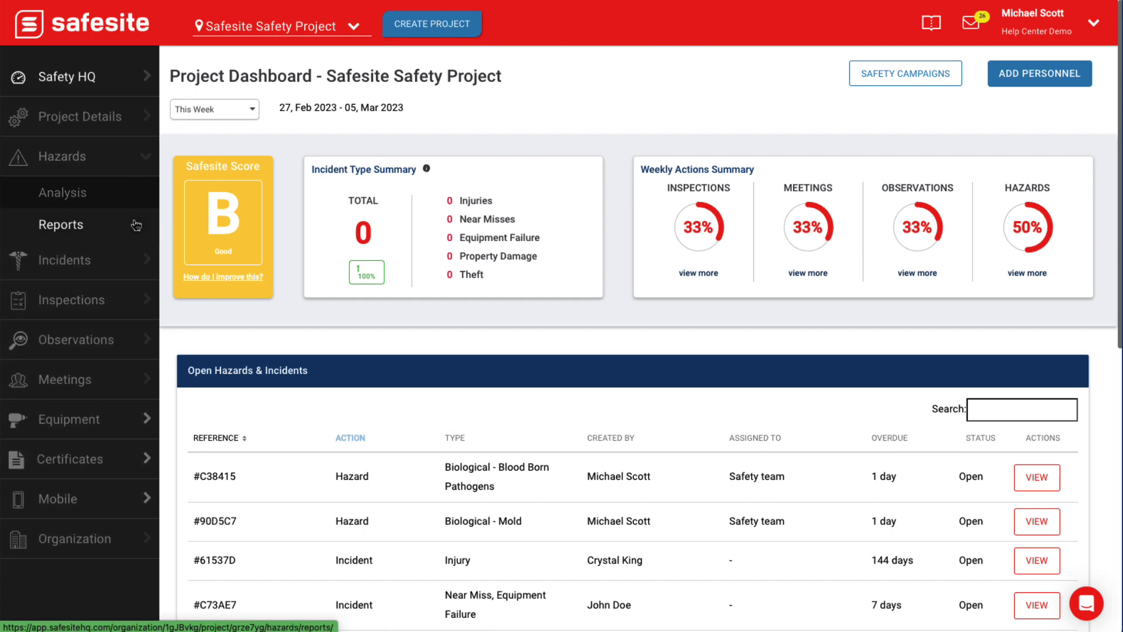
click(137, 226)
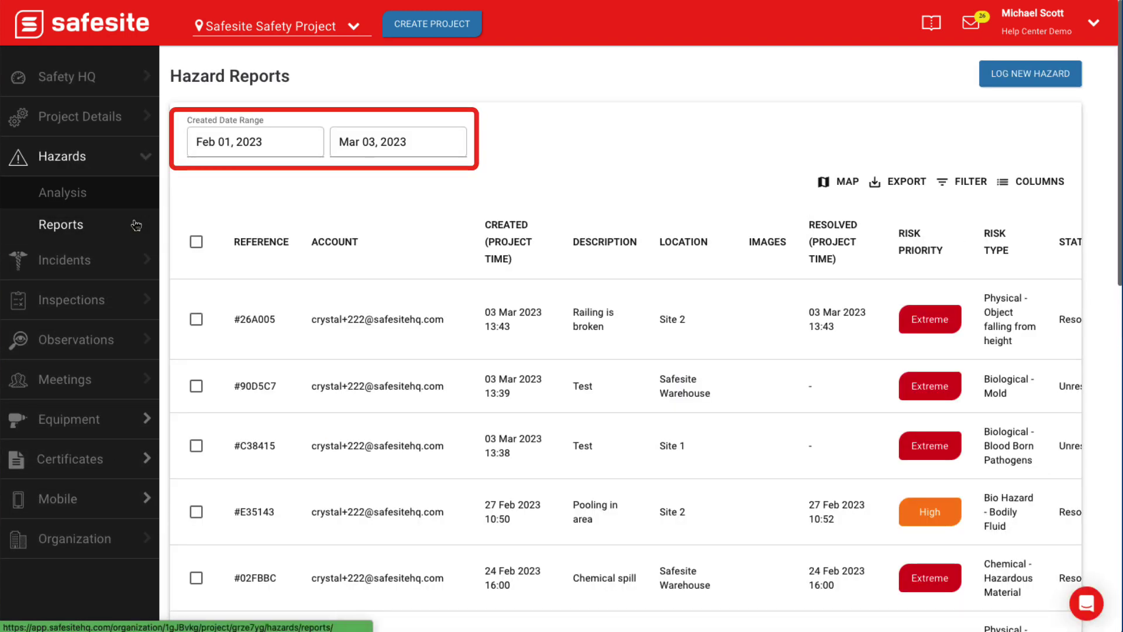
click(1060, 186)
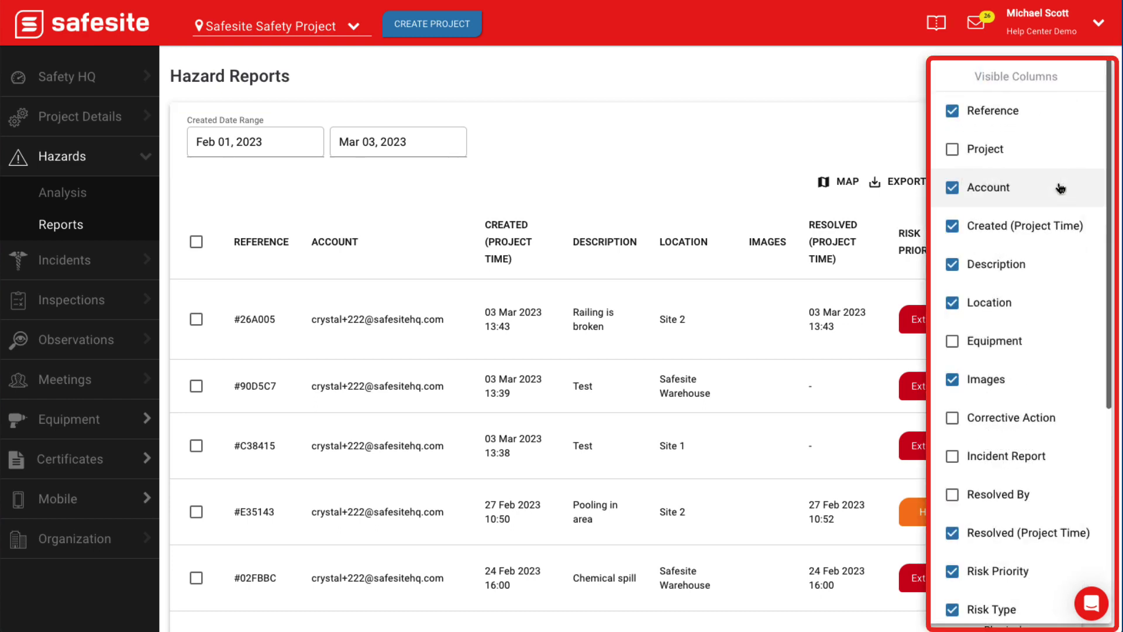
scroll(1059, 187, down, 5)
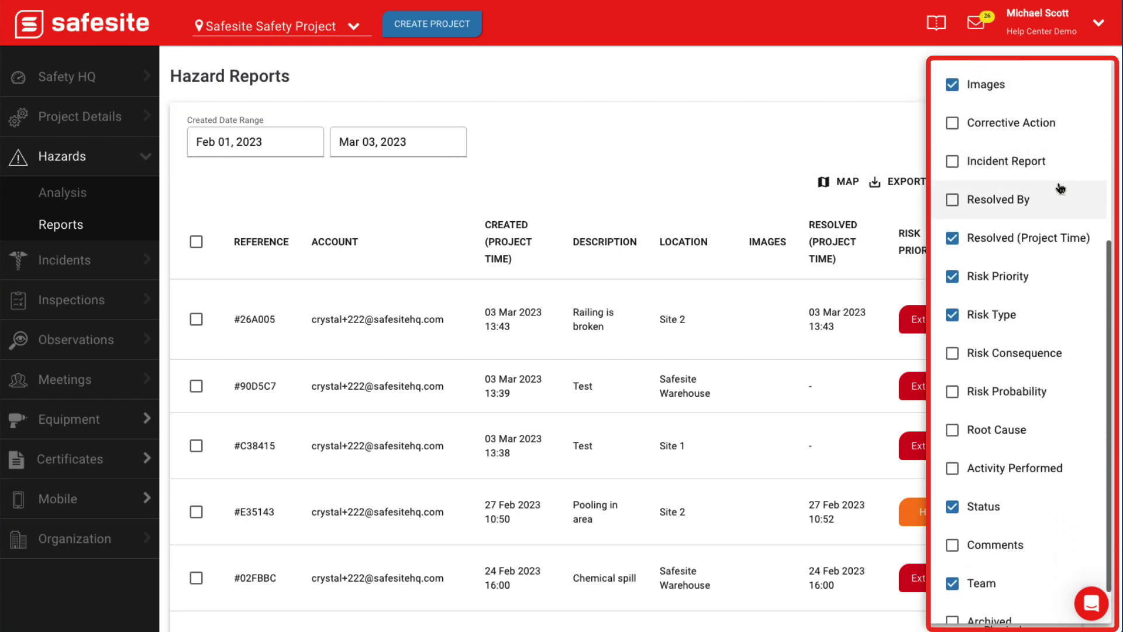
scroll(1060, 187, down, 1)
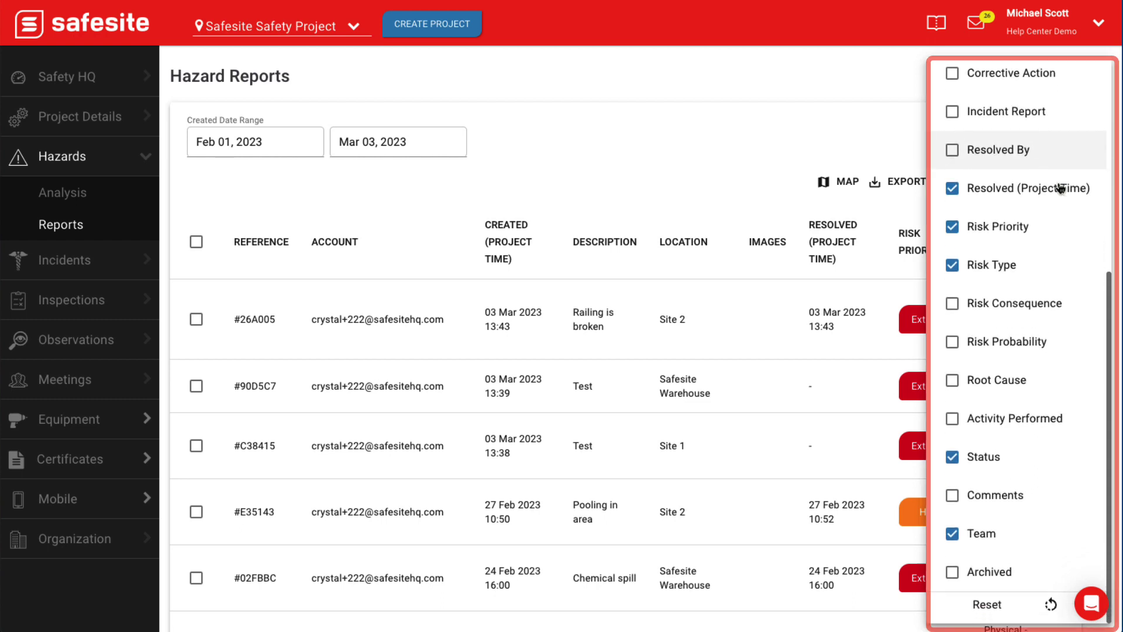
click(897, 205)
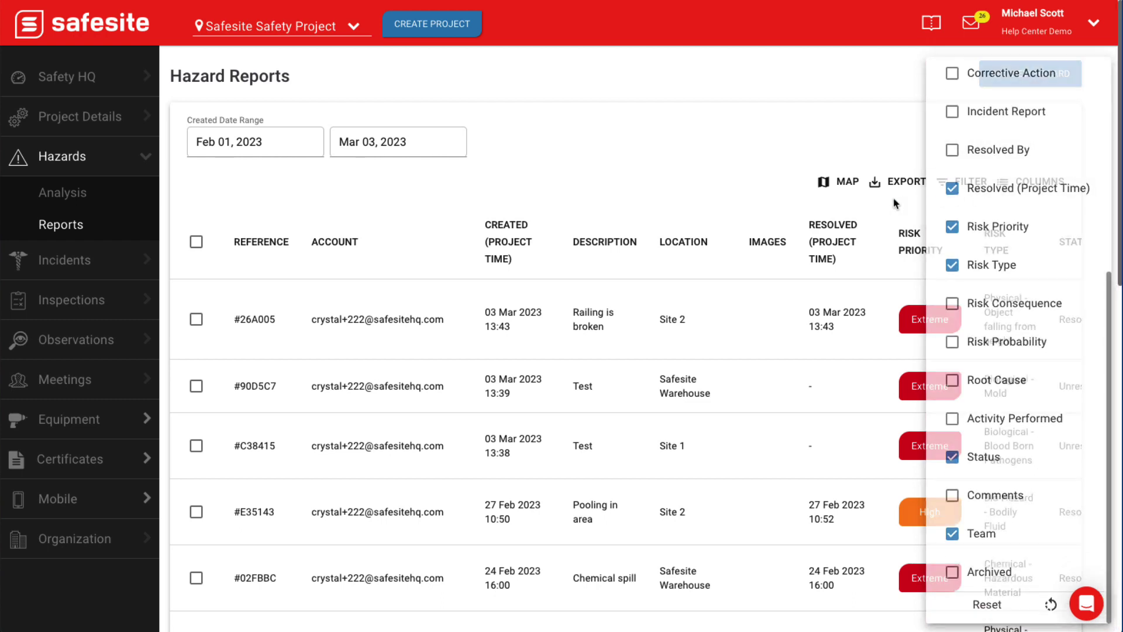
click(985, 192)
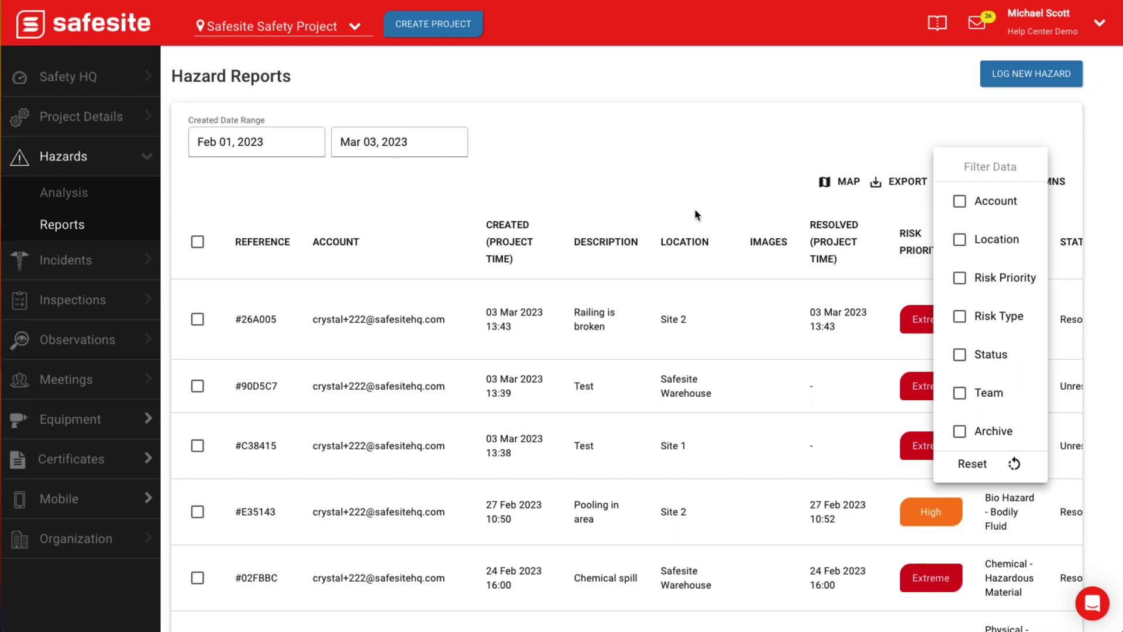
Dismiss the filter options and select hazards #26A005, #90D5C7 and #C38415
click(674, 211)
click(198, 319)
click(198, 386)
click(198, 445)
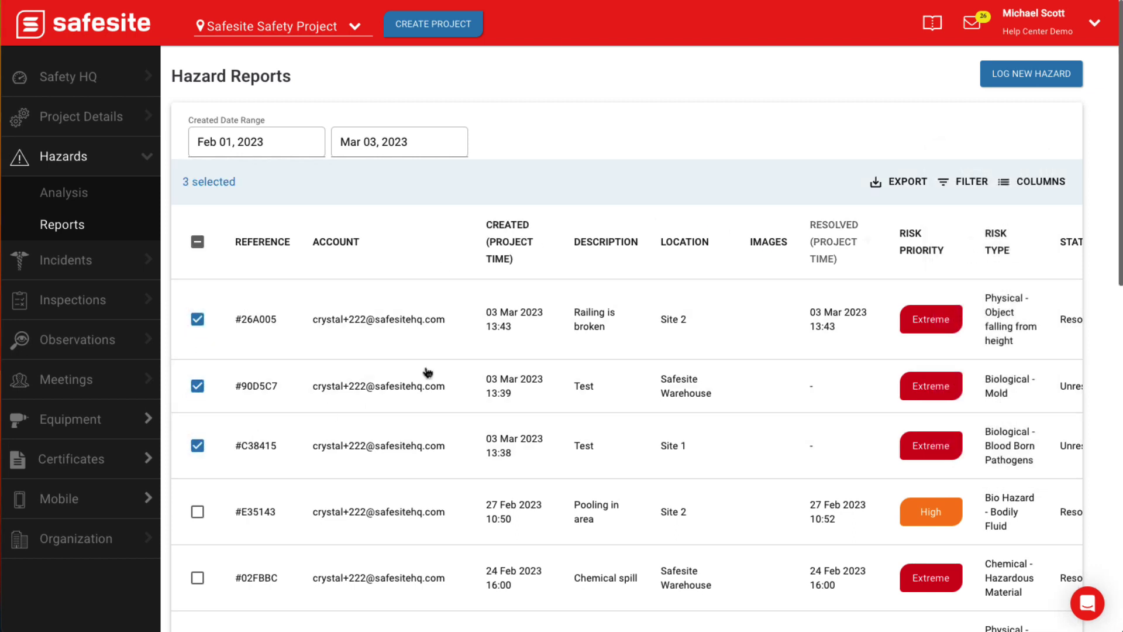
Export the selected hazards as a PDF delivered by email
click(907, 189)
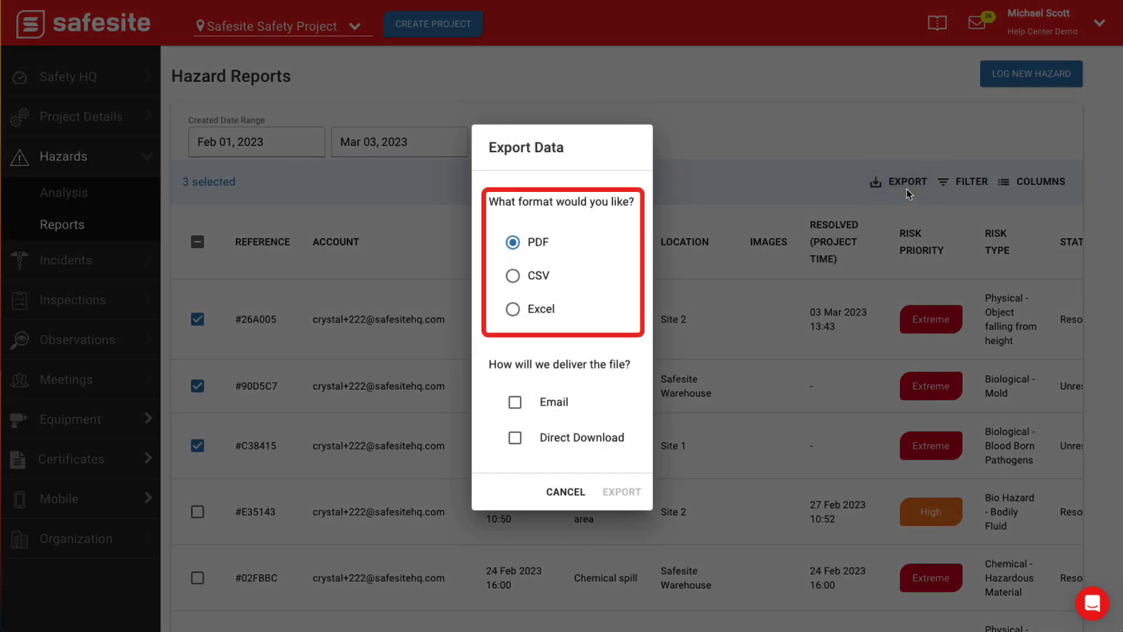
click(515, 402)
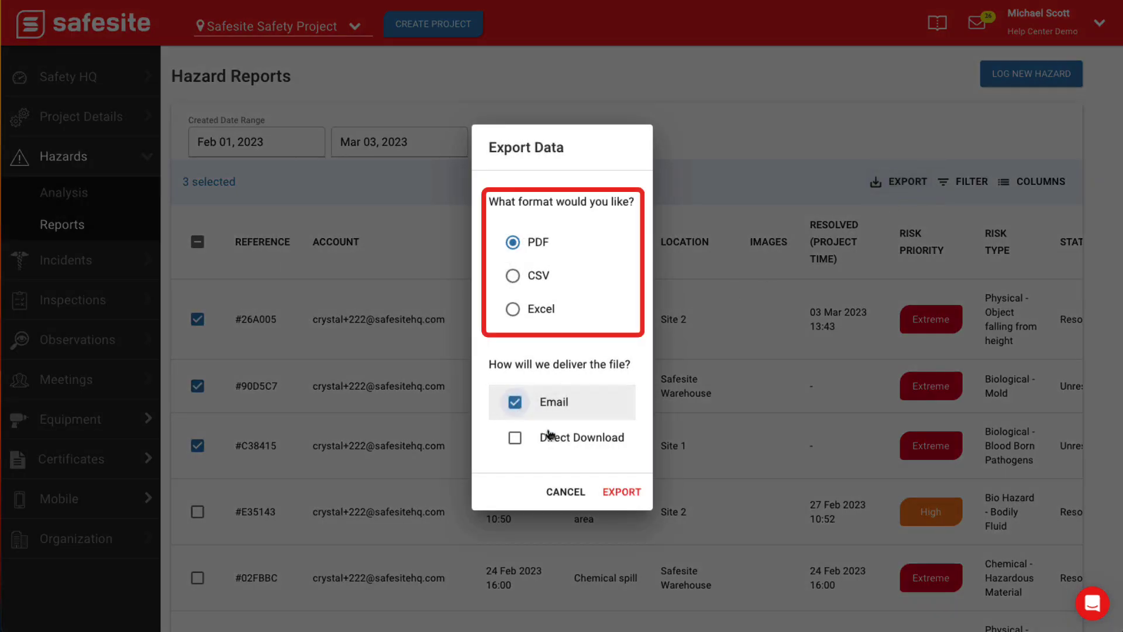
click(624, 492)
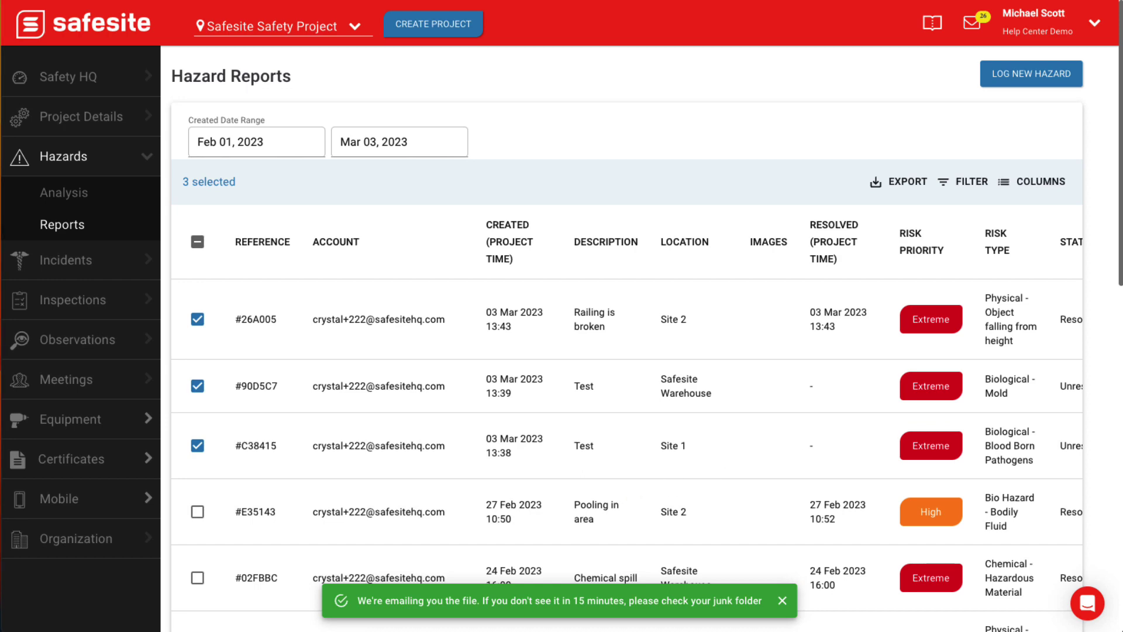
View hazard #26A005's full details from its row actions menu, then close the details window
scroll(1066, 414, down, 6)
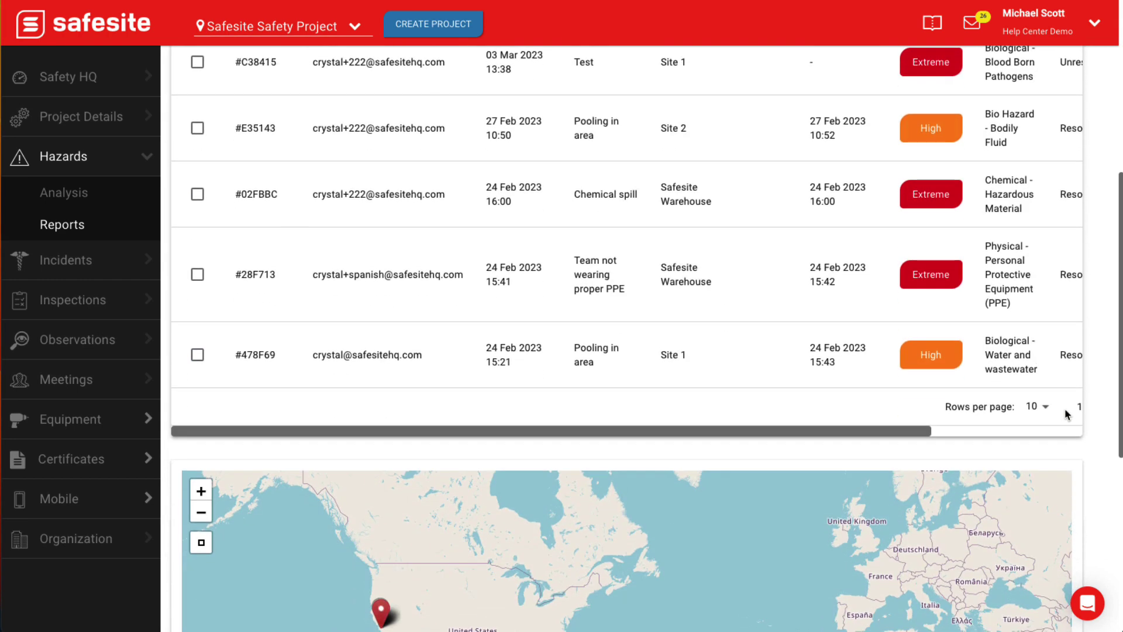
drag(935, 432, 1061, 420)
scroll(1061, 420, up, 5)
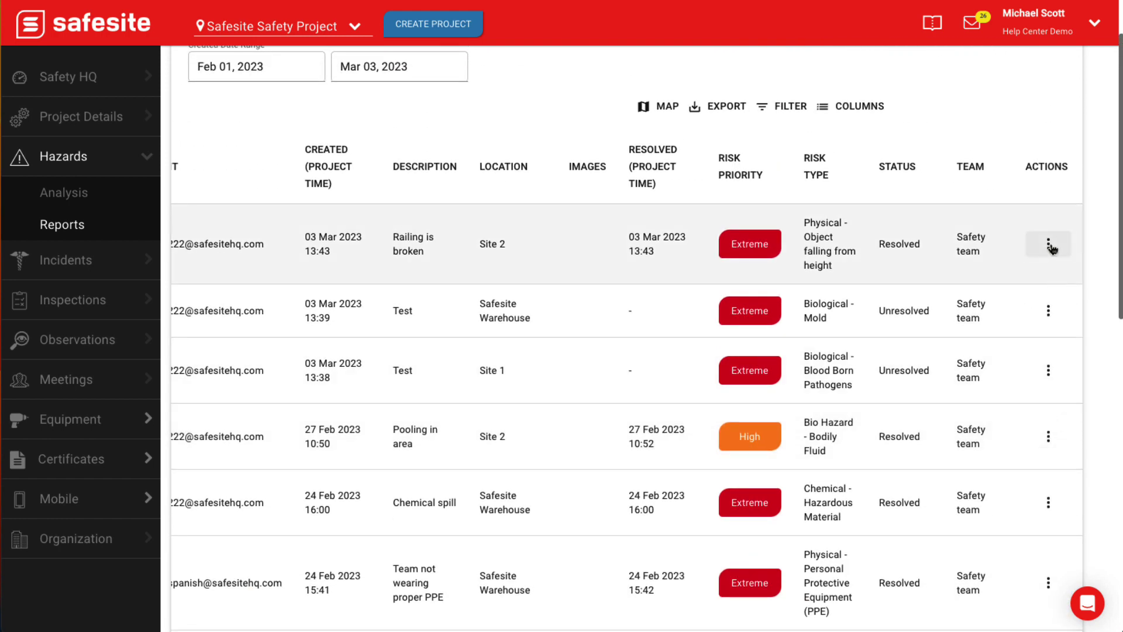
click(1049, 246)
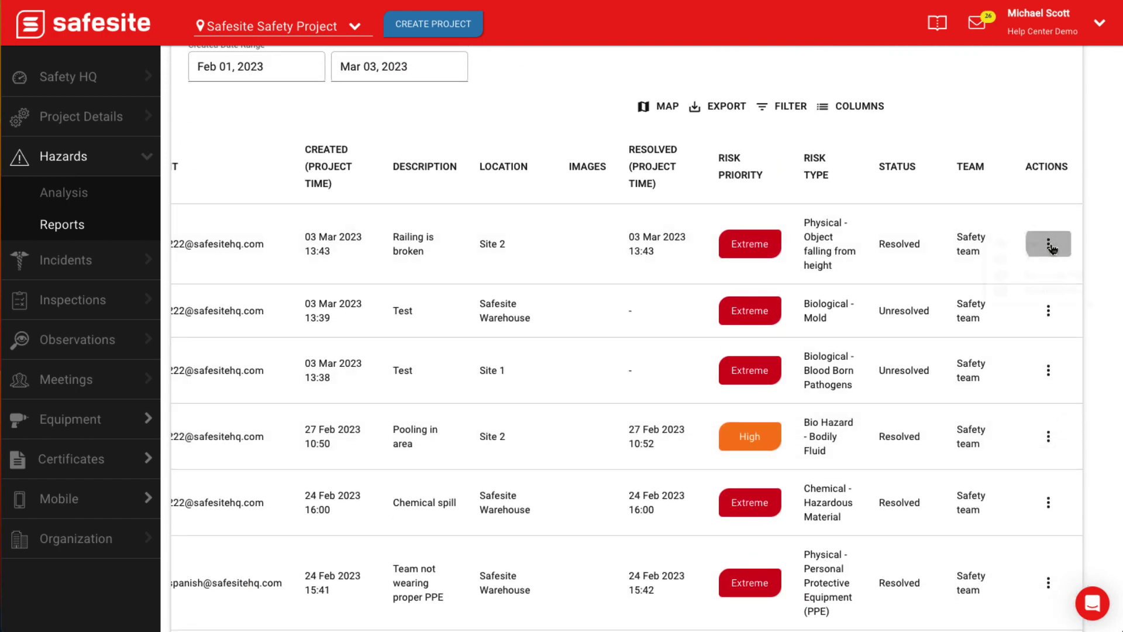
click(1051, 248)
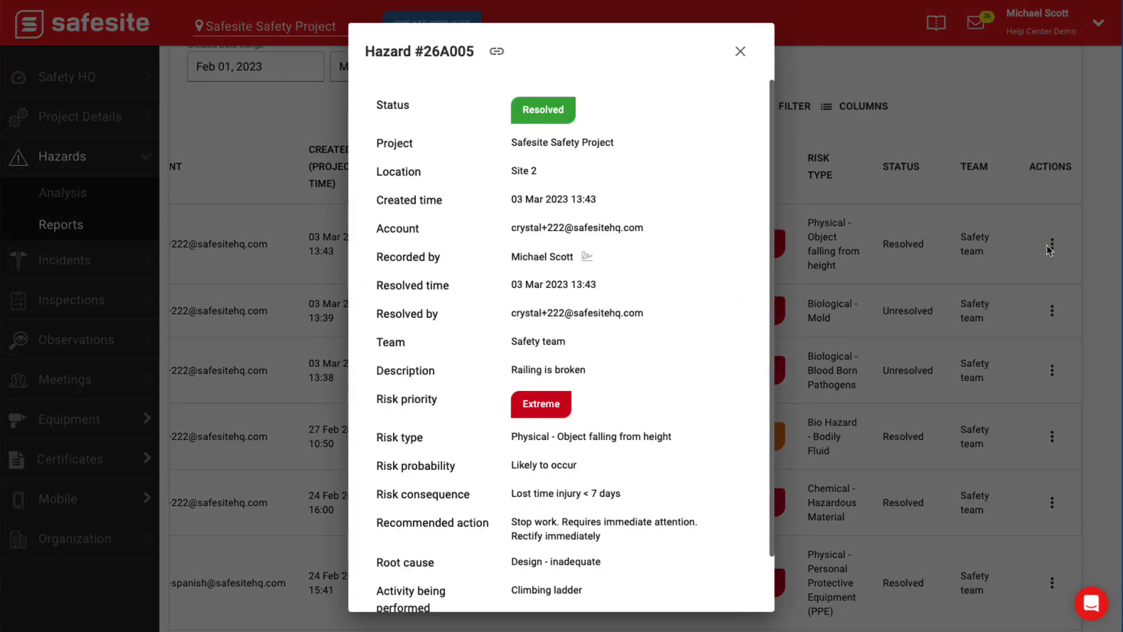
scroll(723, 277, down, 2)
scroll(722, 276, up, 2)
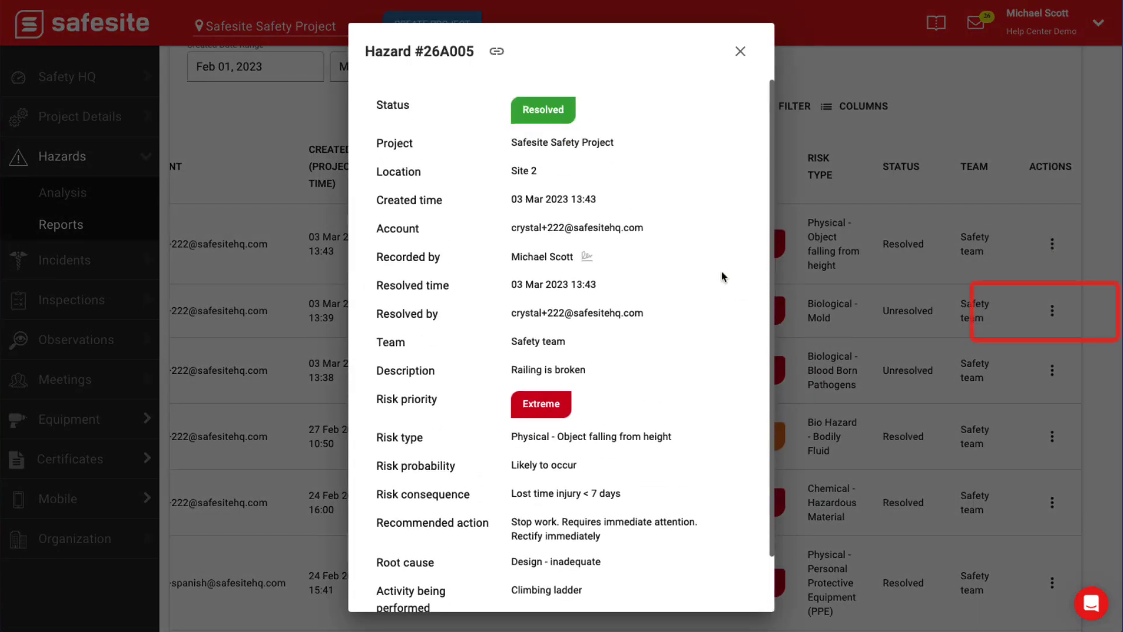
click(740, 52)
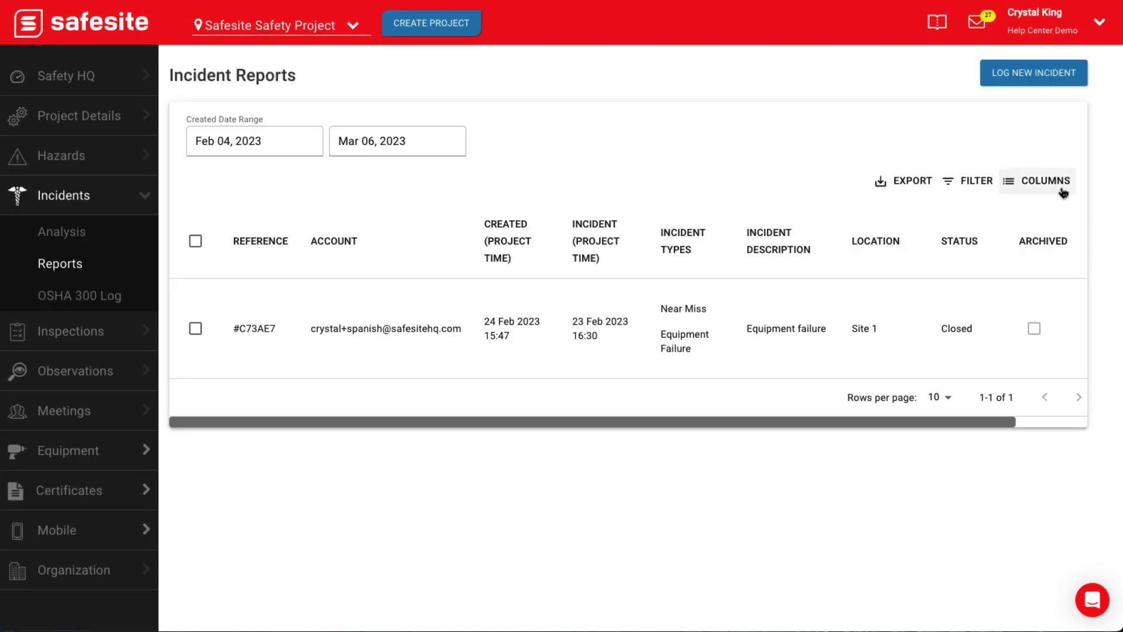
In Incident Reports, toggle the Archived column off and back on in the columns list
click(1031, 187)
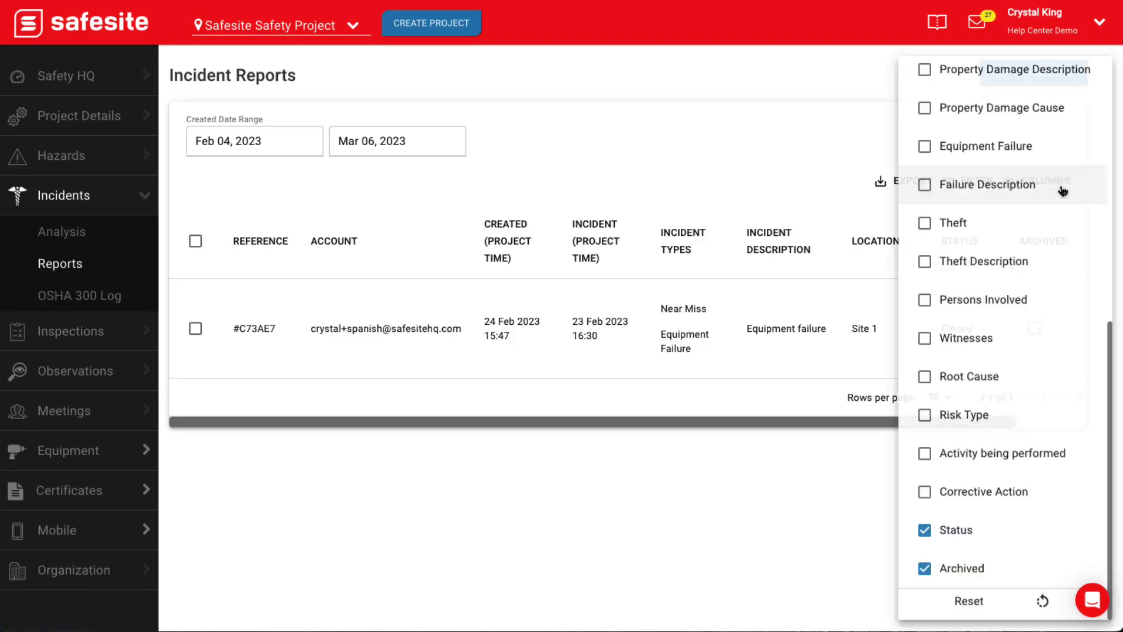
click(939, 575)
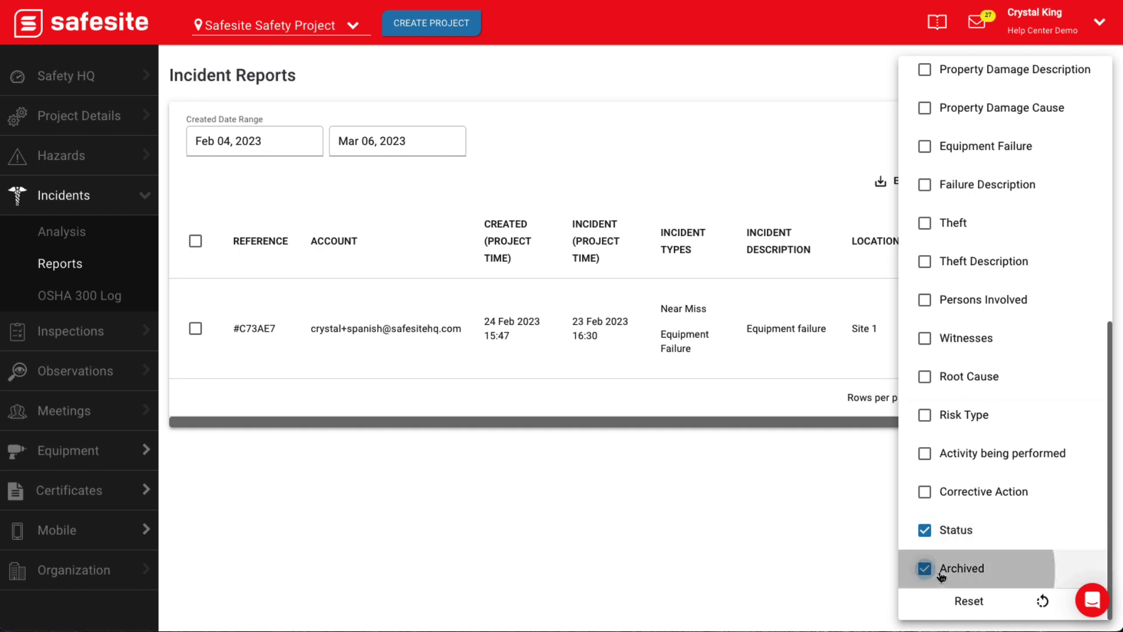
click(940, 575)
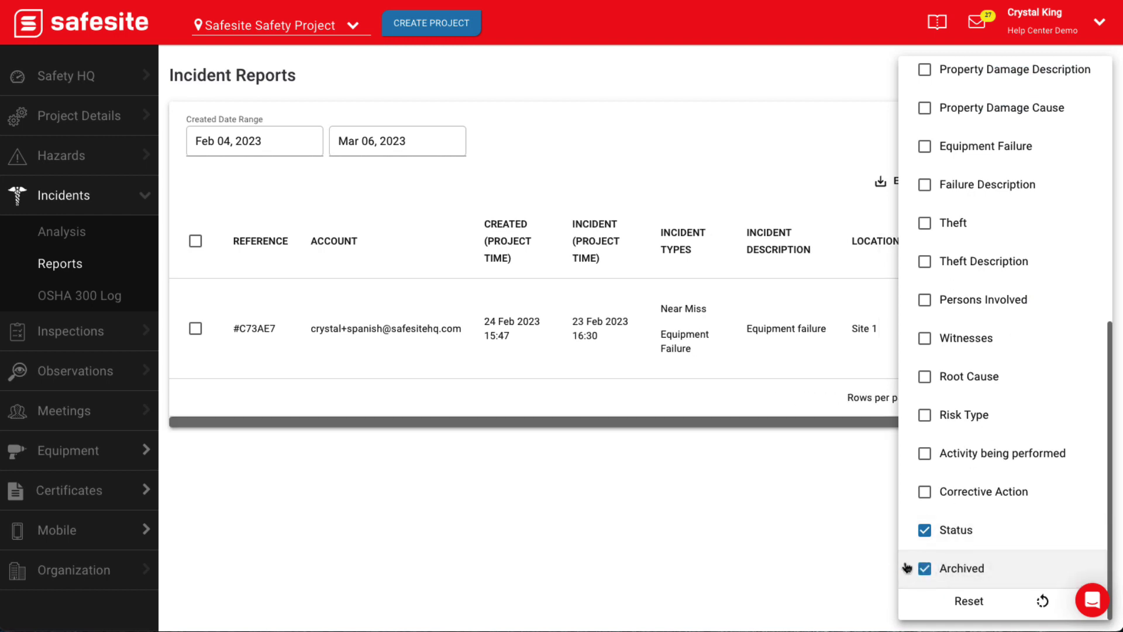
click(861, 555)
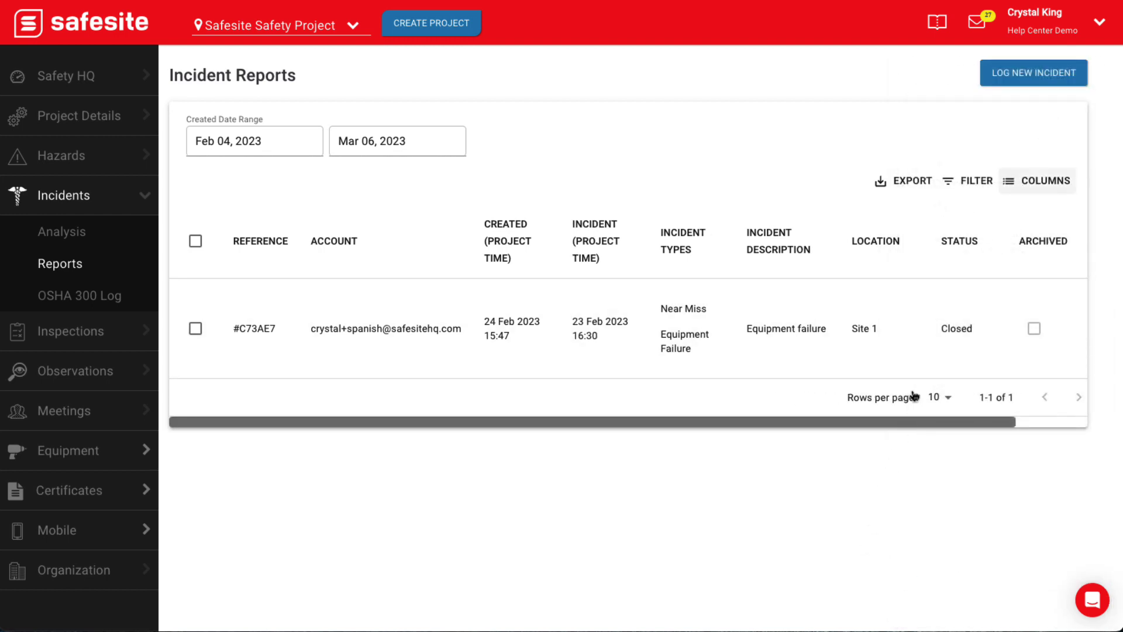
Include archived incidents via the filter and show actions for archived incident #241FE6
click(981, 182)
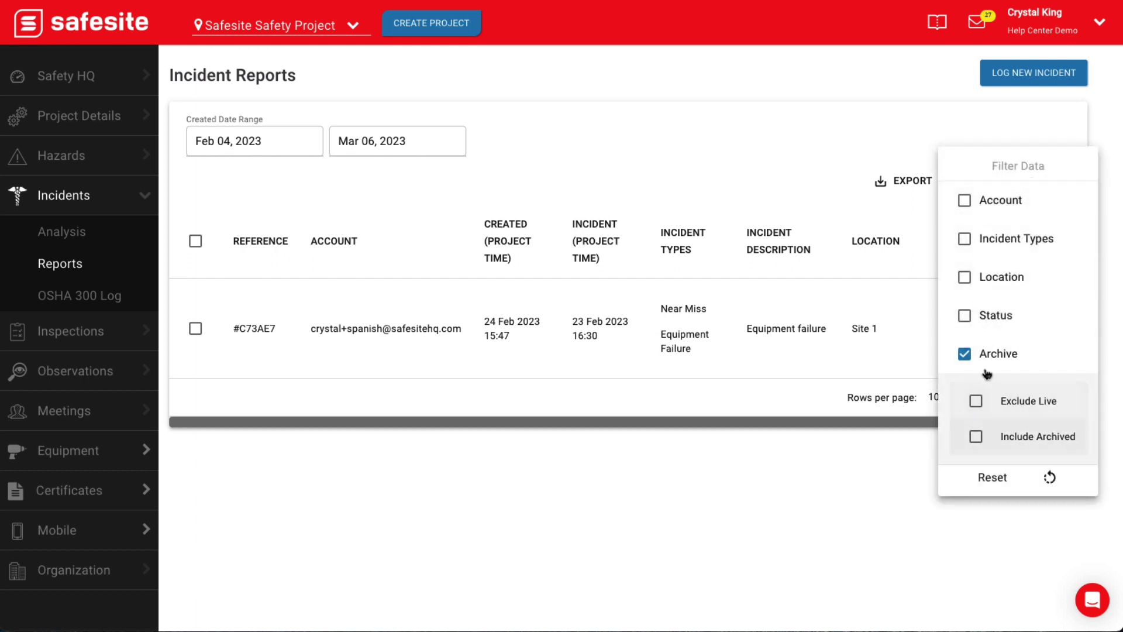
click(987, 439)
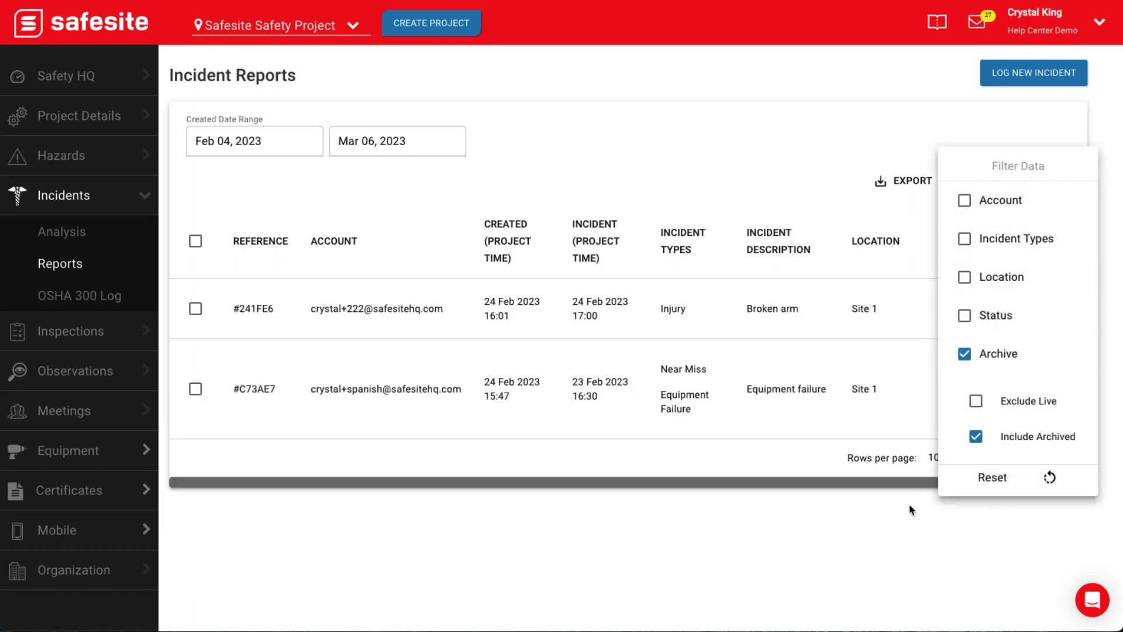
click(909, 509)
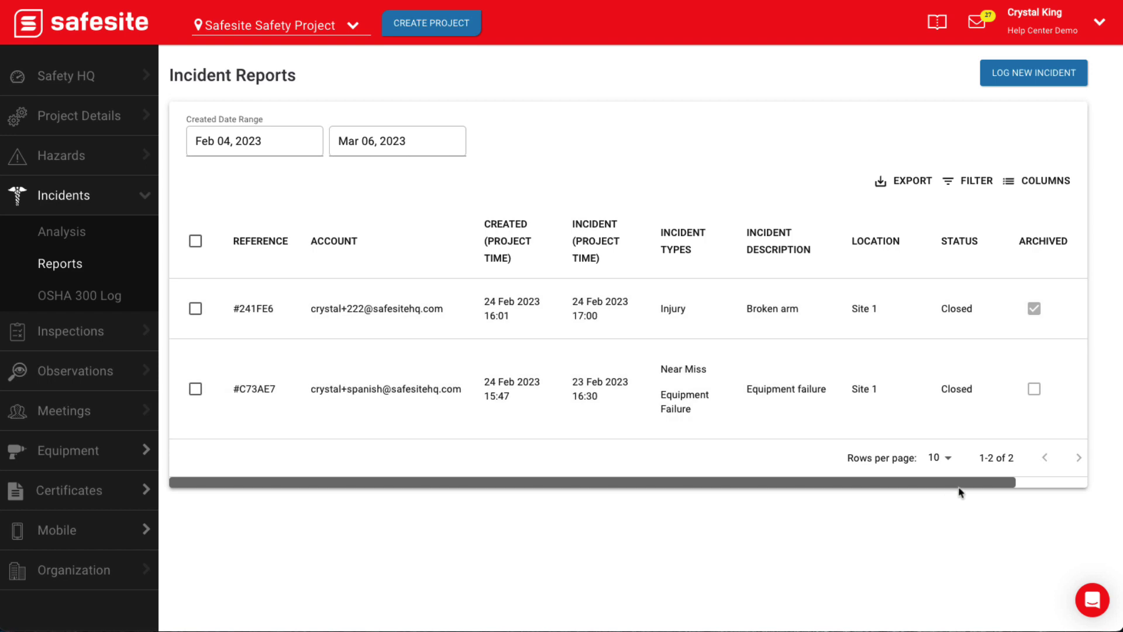
drag(981, 484, 1065, 477)
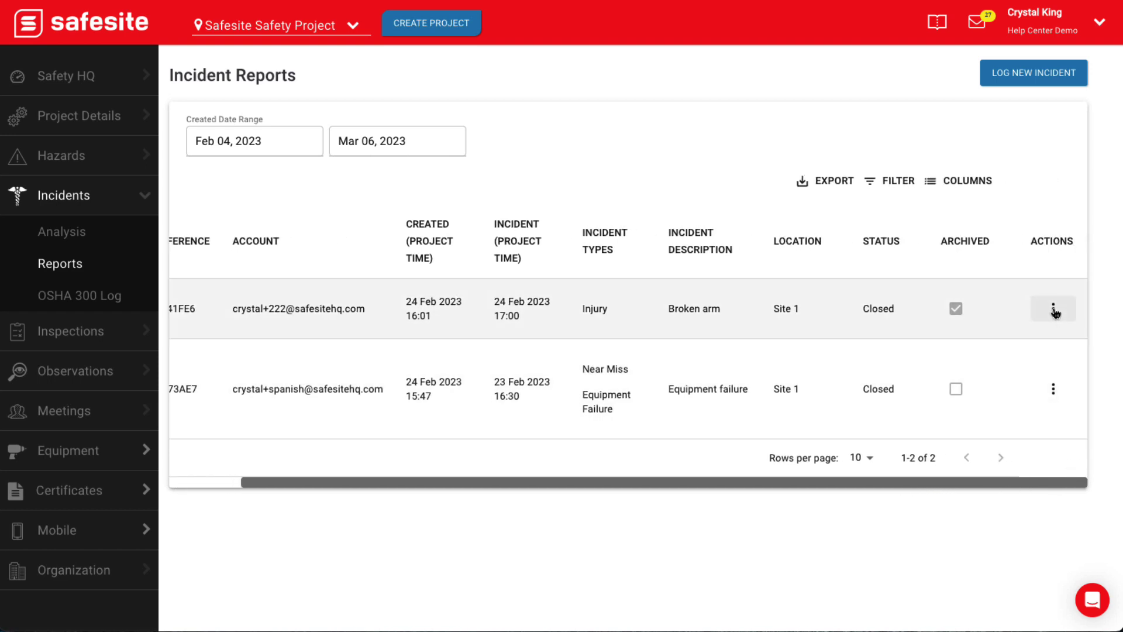
click(1053, 309)
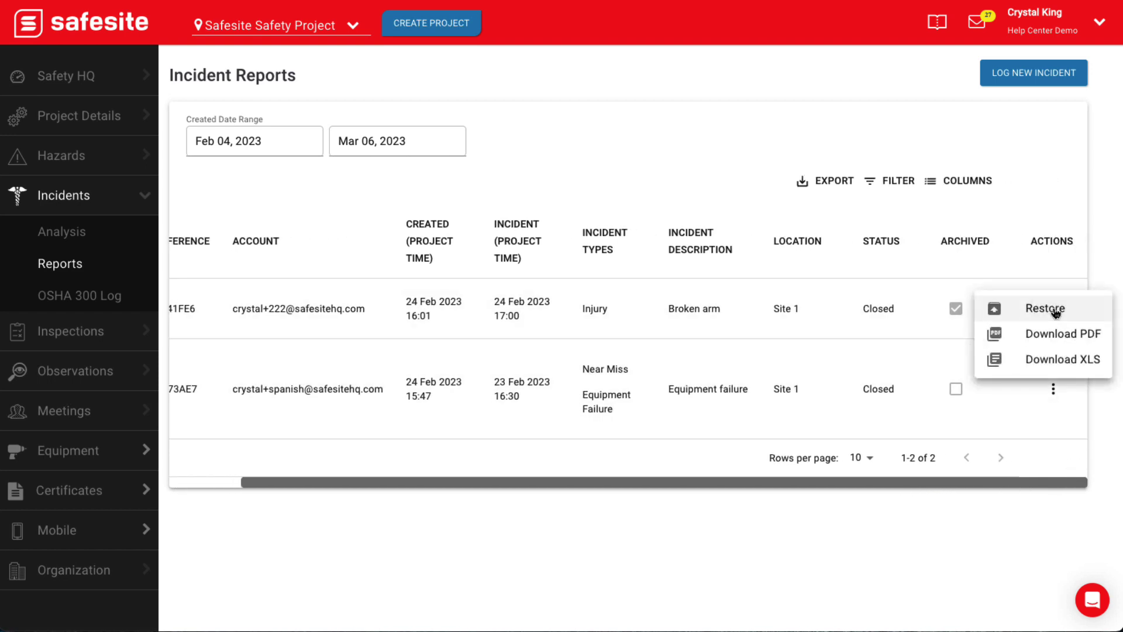